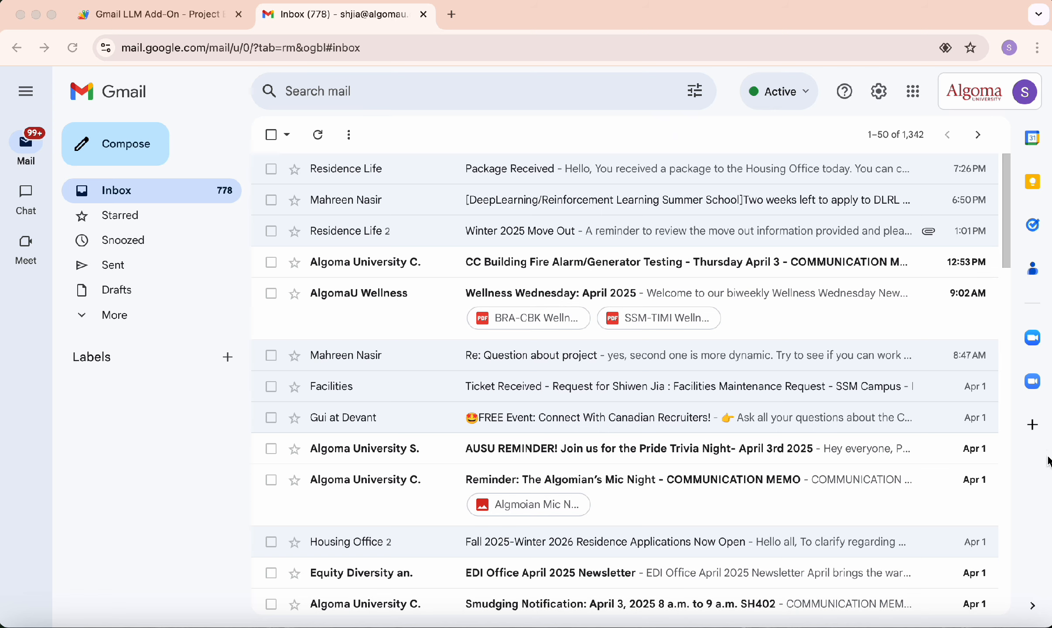
Take a brief look at the Google Workspace Marketplace for Gmail add-ons and close it
{"action": "left_click", "coordinate": [1036, 433]}
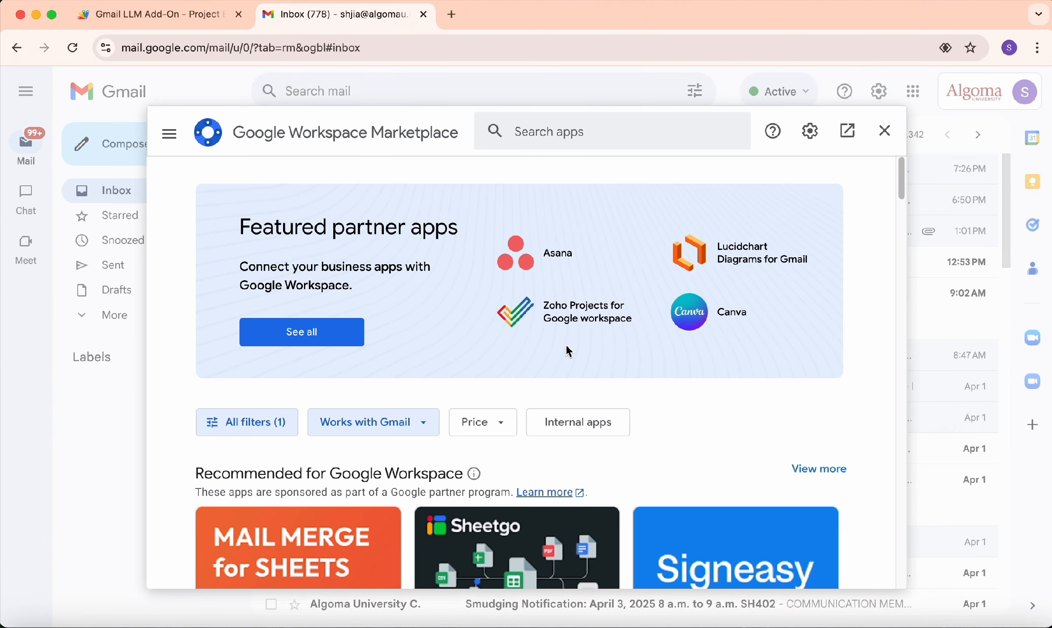
{"action": "left_click", "coordinate": [885, 130]}
Switch to the Gmail LLM Add-On project in Apps Script and install the "Smartmail+ Beta v1.0 @ Version 10" test deployment
{"action": "left_click", "coordinate": [157, 16]}
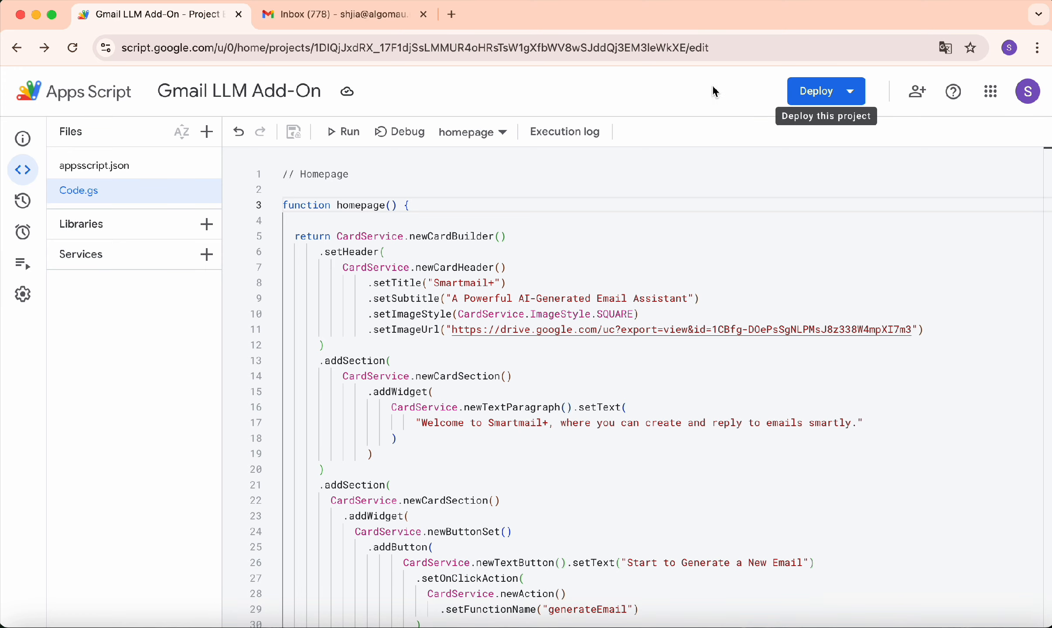
{"action": "left_click", "coordinate": [826, 97]}
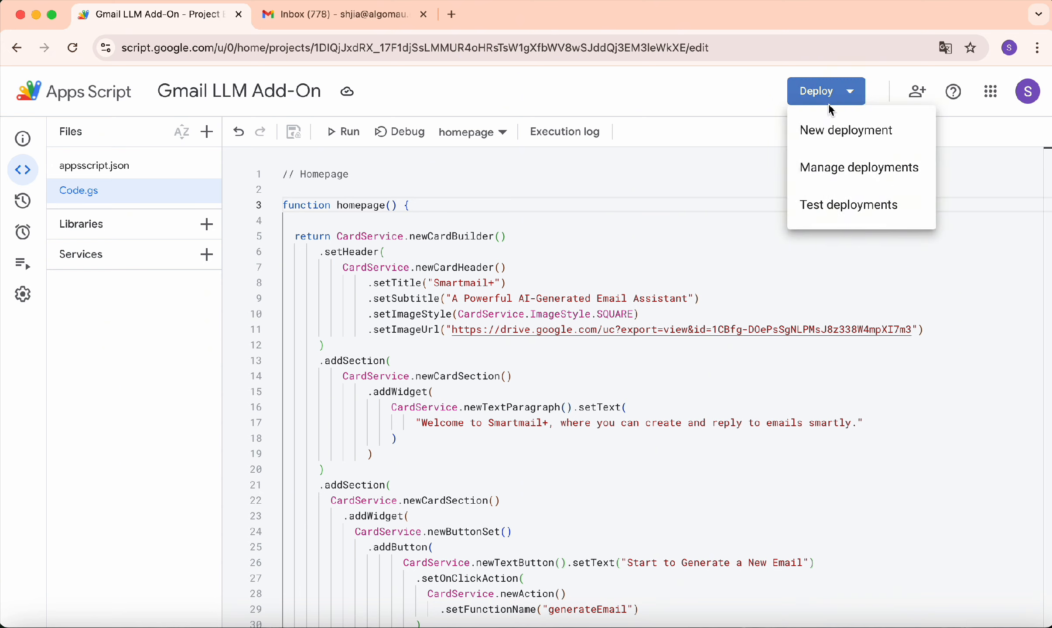
{"action": "left_click", "coordinate": [855, 208]}
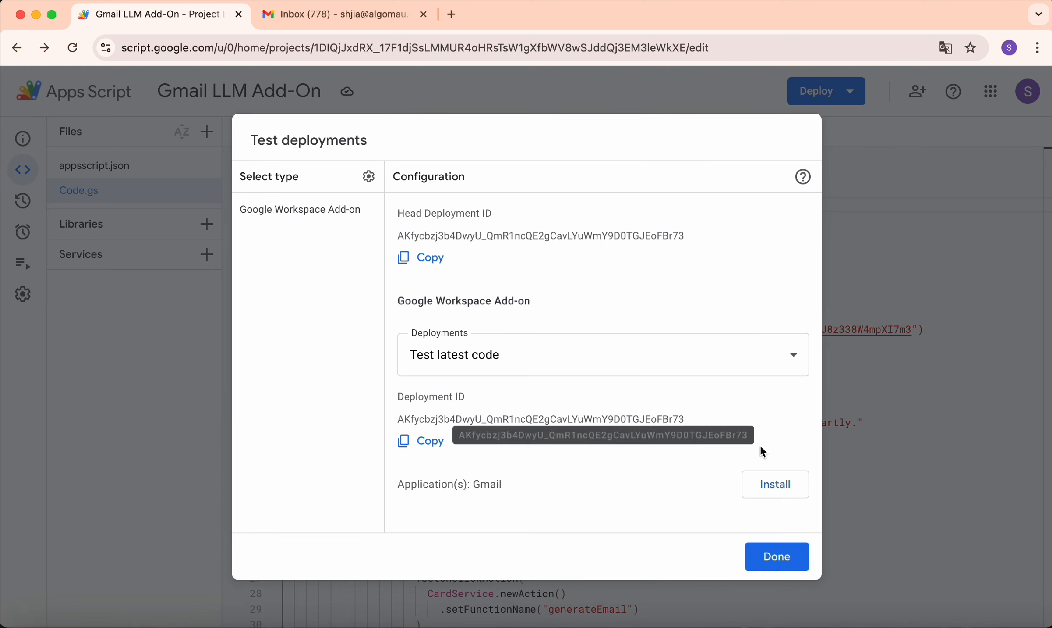
{"action": "left_click", "coordinate": [775, 356]}
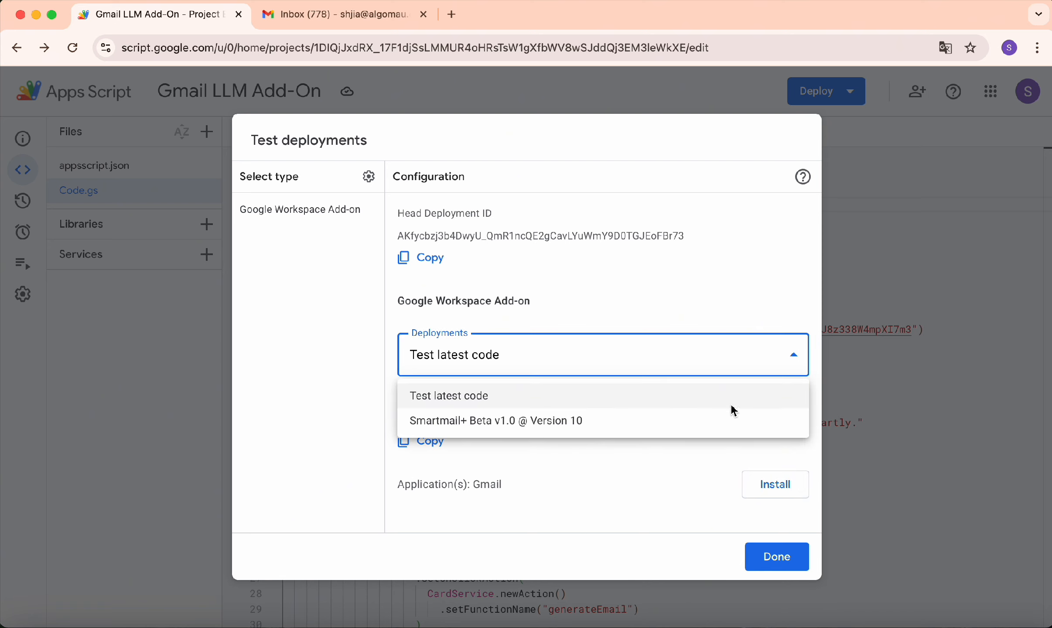
{"action": "left_click", "coordinate": [708, 420]}
{"action": "left_click", "coordinate": [769, 498]}
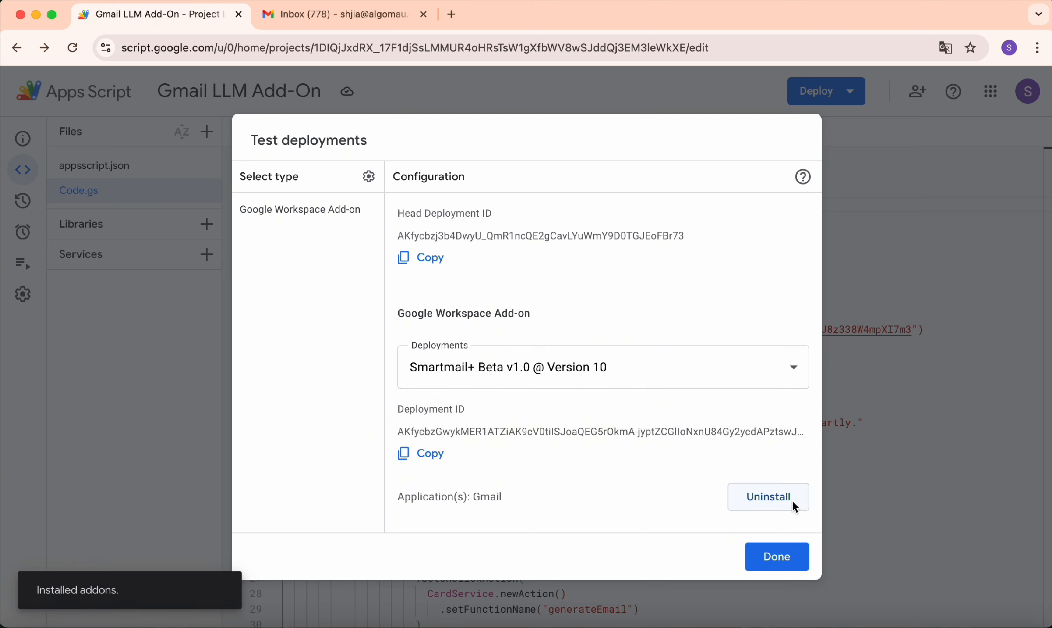
{"action": "left_click", "coordinate": [777, 557]}
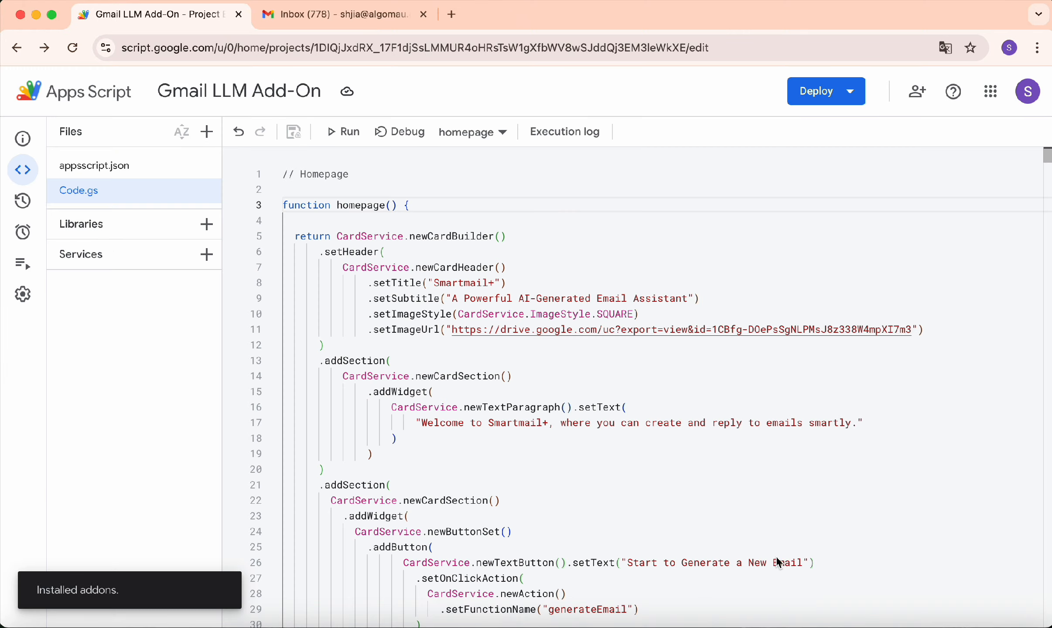
Go back to Gmail, open its Add-ons settings and reload the page to load the newly installed developer add-on
{"action": "left_click", "coordinate": [348, 17]}
{"action": "left_click", "coordinate": [882, 93]}
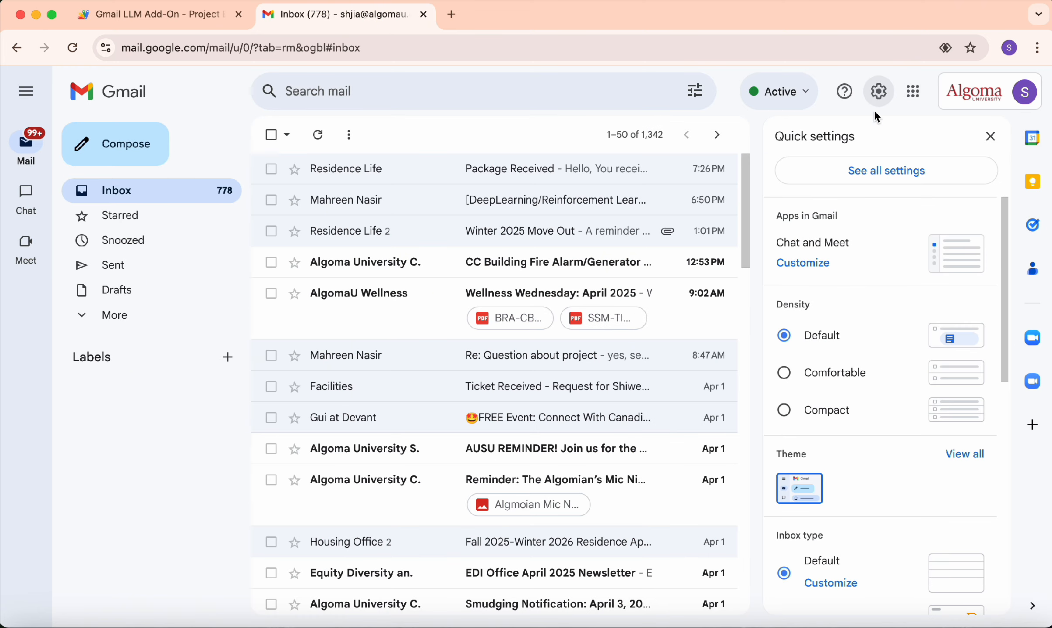
{"action": "left_click", "coordinate": [875, 178]}
{"action": "left_click", "coordinate": [861, 170]}
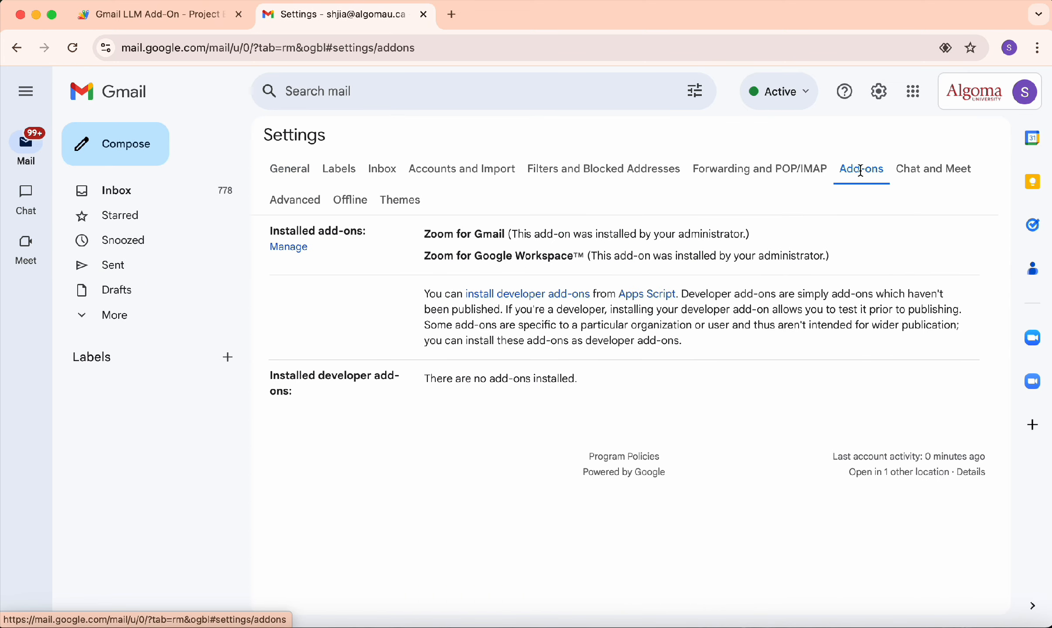
{"action": "left_click", "coordinate": [74, 51]}
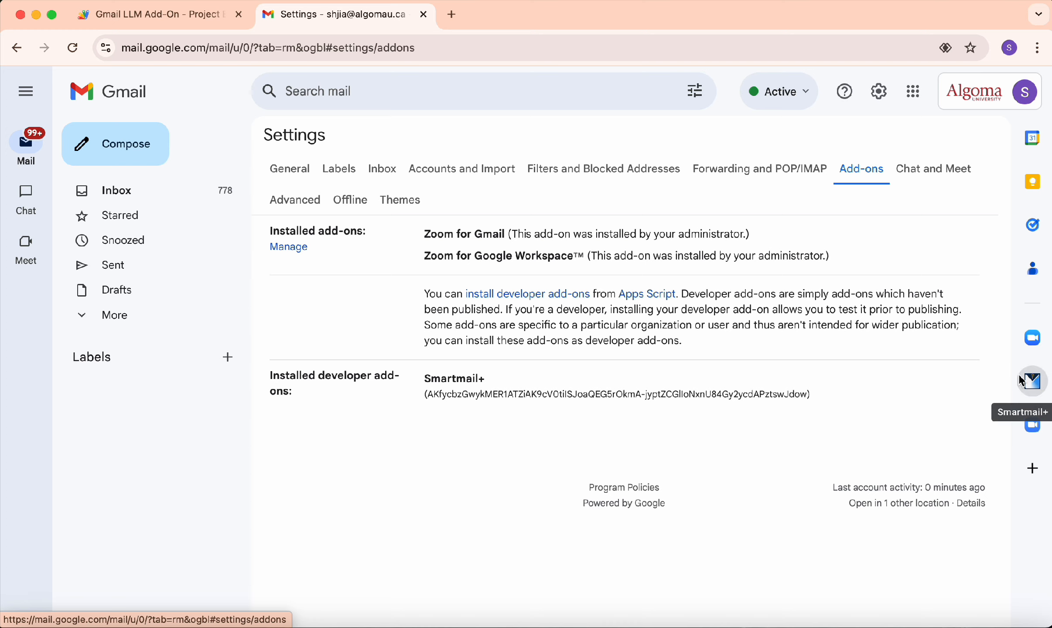
Return to the inbox and start generating a new email with the Smartmail+ add-on
{"action": "left_click", "coordinate": [123, 95]}
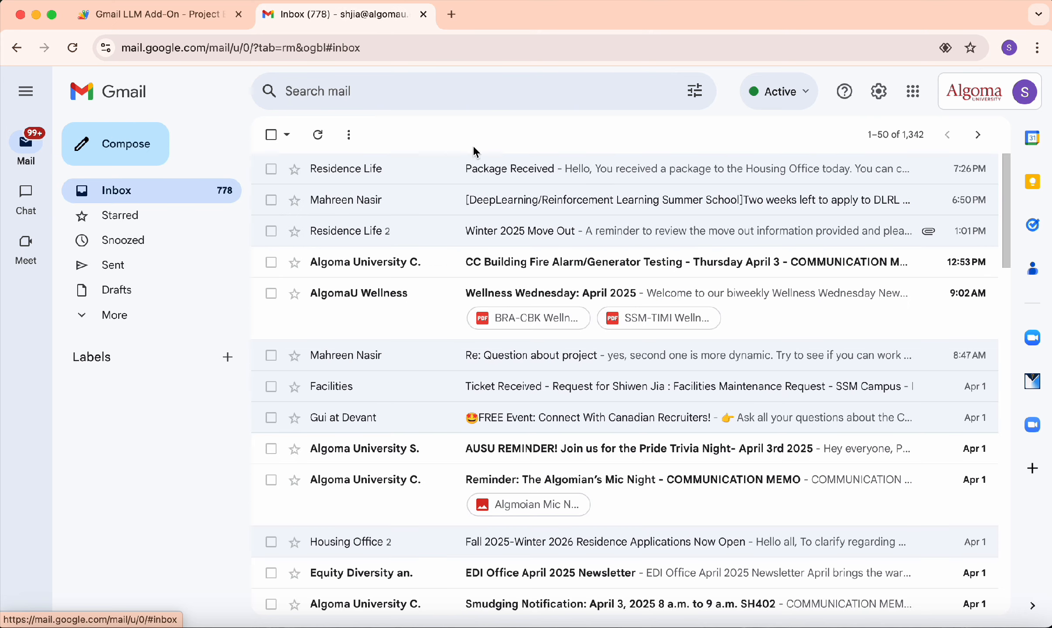
{"action": "left_click", "coordinate": [1035, 383]}
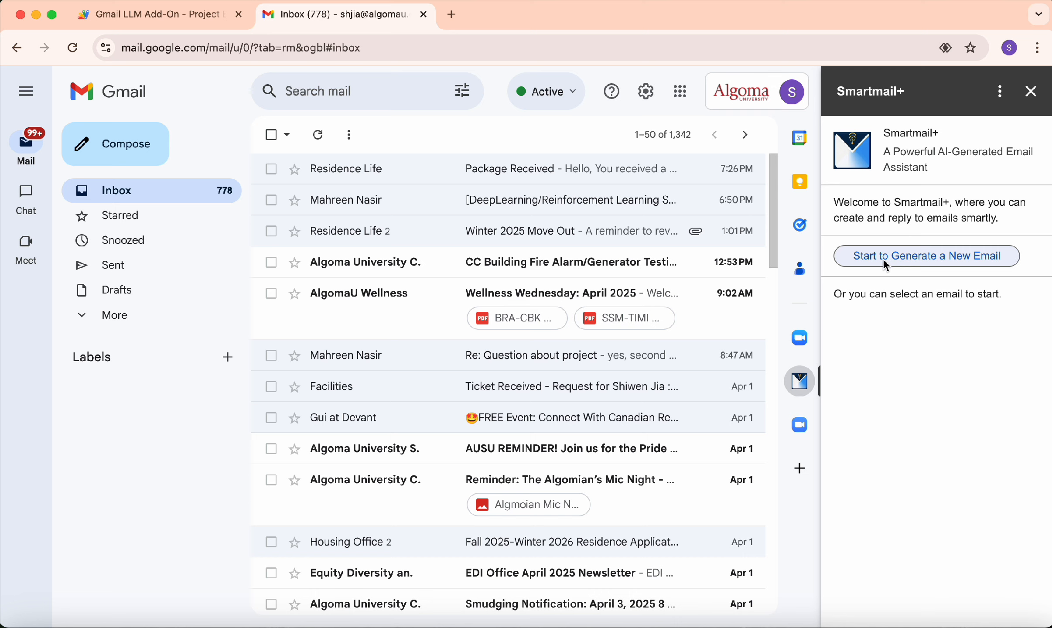
{"action": "left_click", "coordinate": [938, 258]}
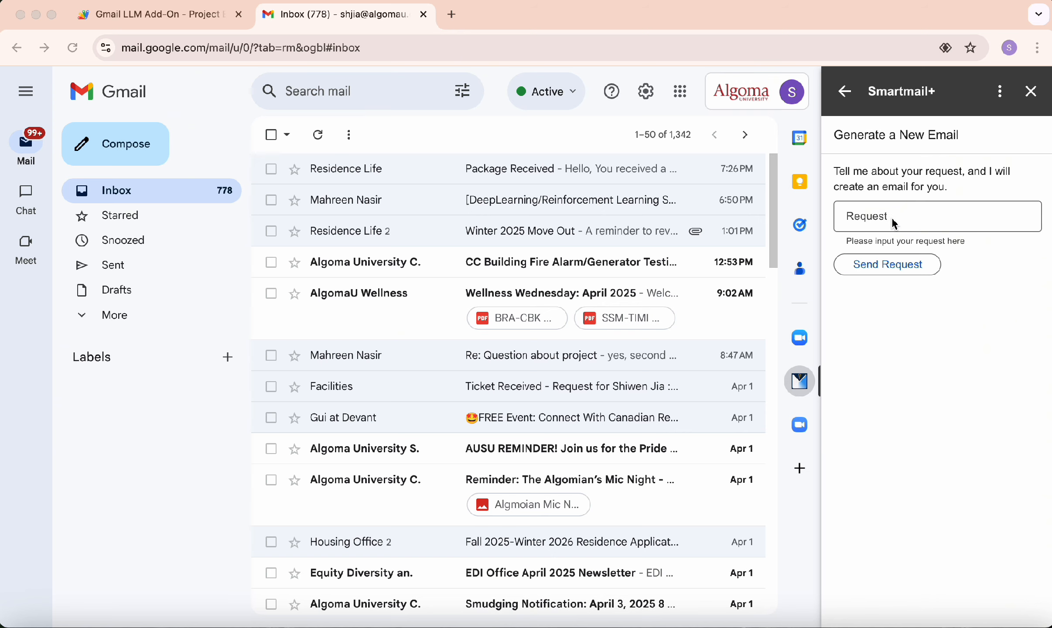
Send Smartmail+ the request "tell my teammates we will do well in our presentation" and review the generated email
{"action": "left_click", "coordinate": [895, 266]}
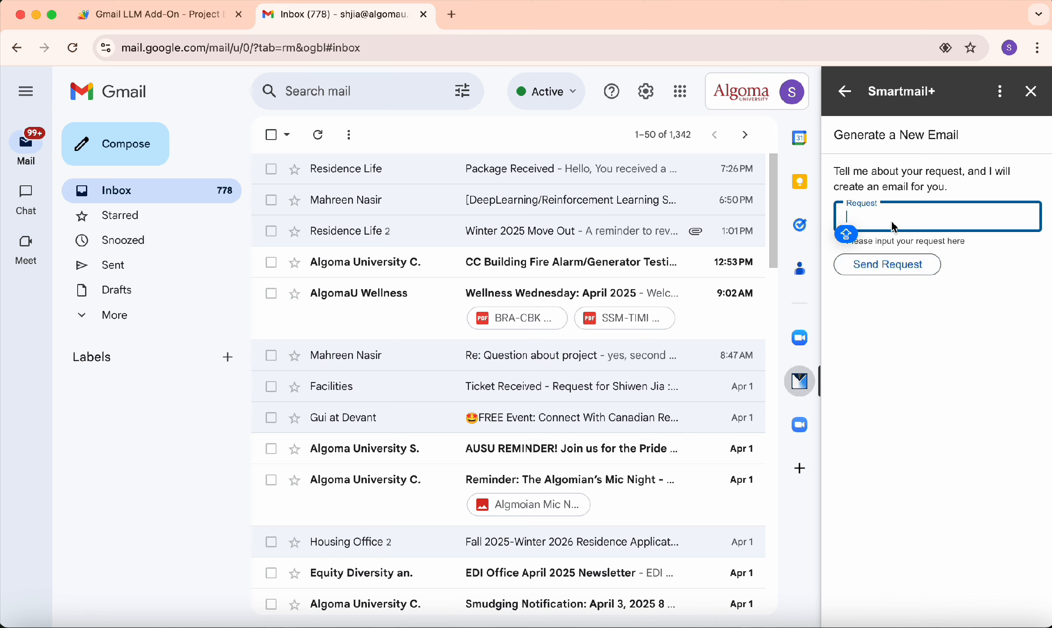
{"action": "type", "text": "te"}
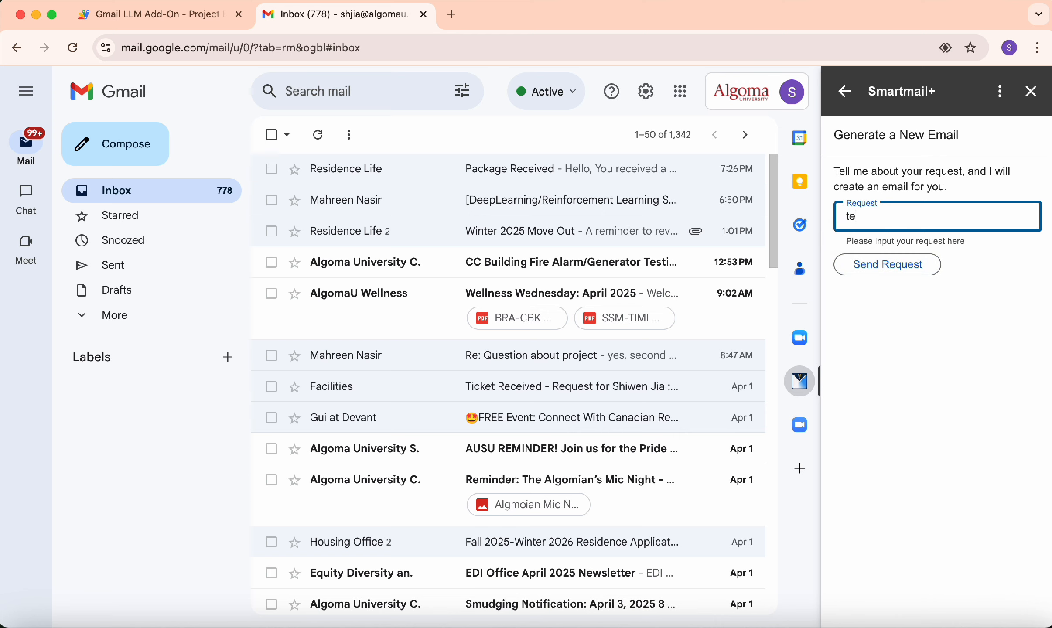
{"action": "type", "text": "ll my teammates we will do well in our presentation"}
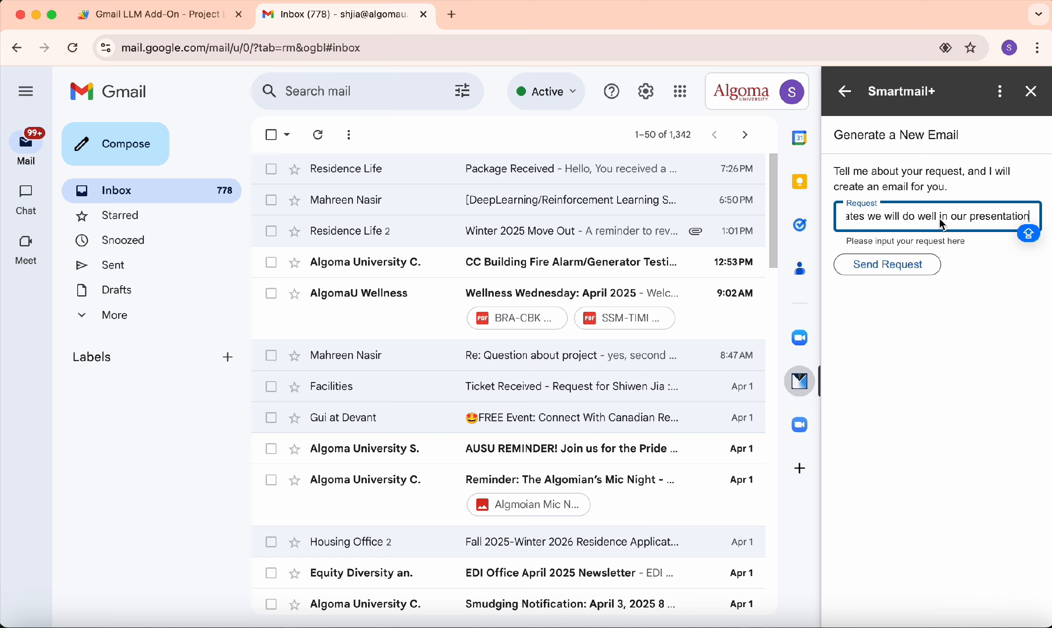
{"action": "left_click", "coordinate": [905, 266]}
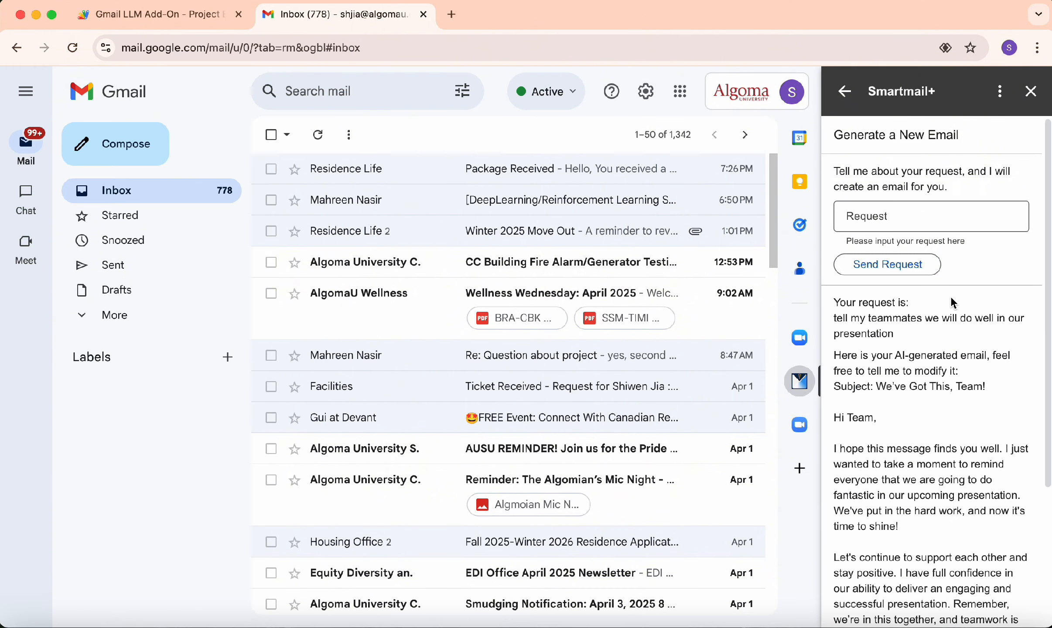
{"action": "scroll", "coordinate": [947, 329], "scroll_direction": "down", "scroll_amount": 1}
{"action": "scroll", "coordinate": [951, 351], "scroll_direction": "down", "scroll_amount": 5}
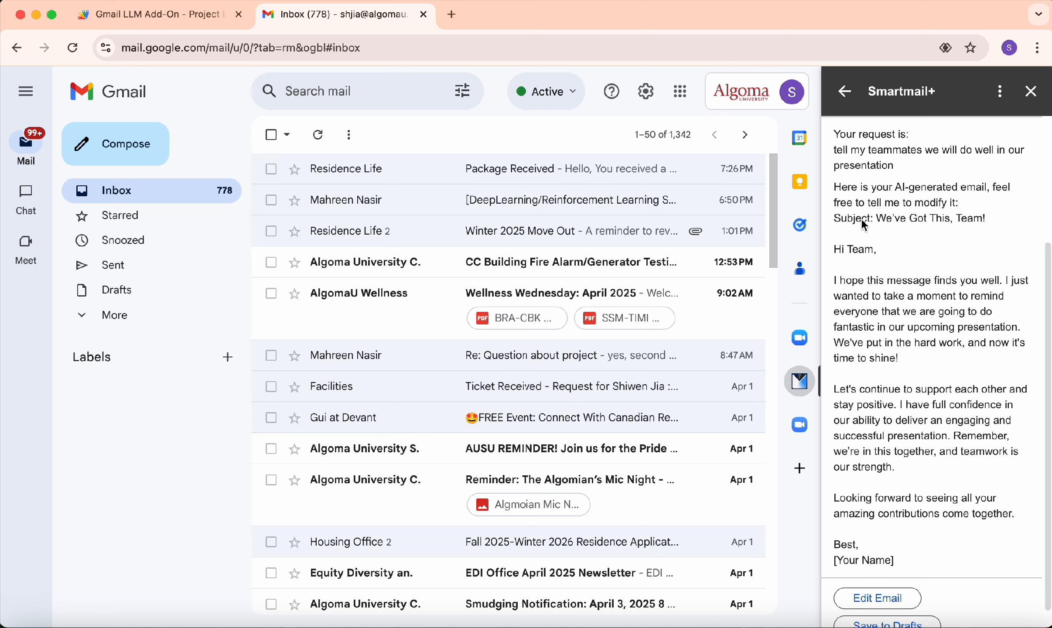
{"action": "scroll", "coordinate": [861, 257], "scroll_direction": "down", "scroll_amount": 1}
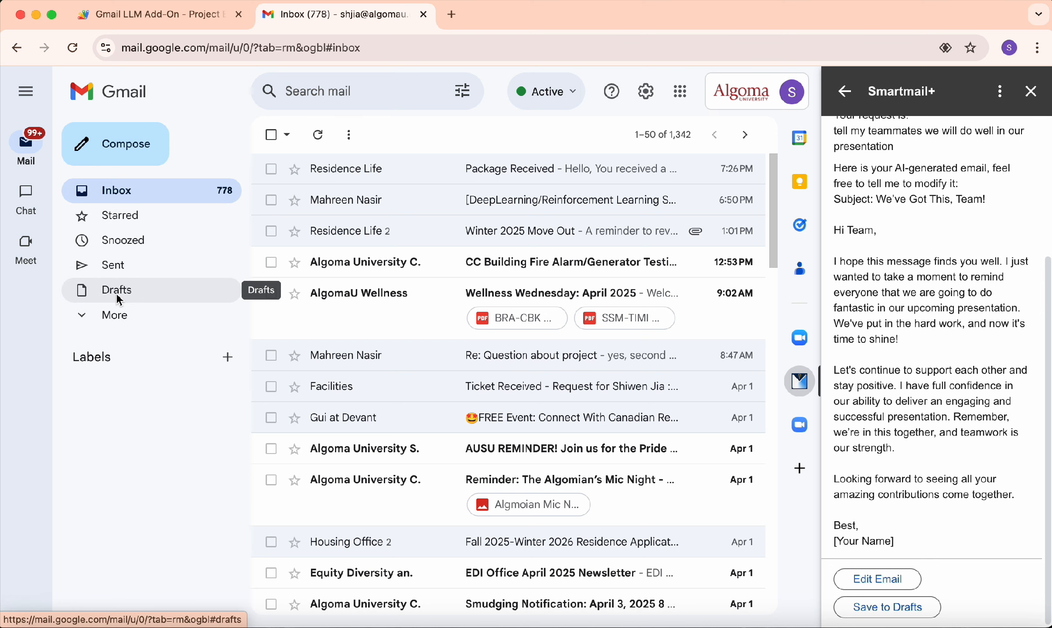
Edit the generated email's greeting to "Hi My Team,", save the changes and check the greeting
{"action": "left_click", "coordinate": [878, 587]}
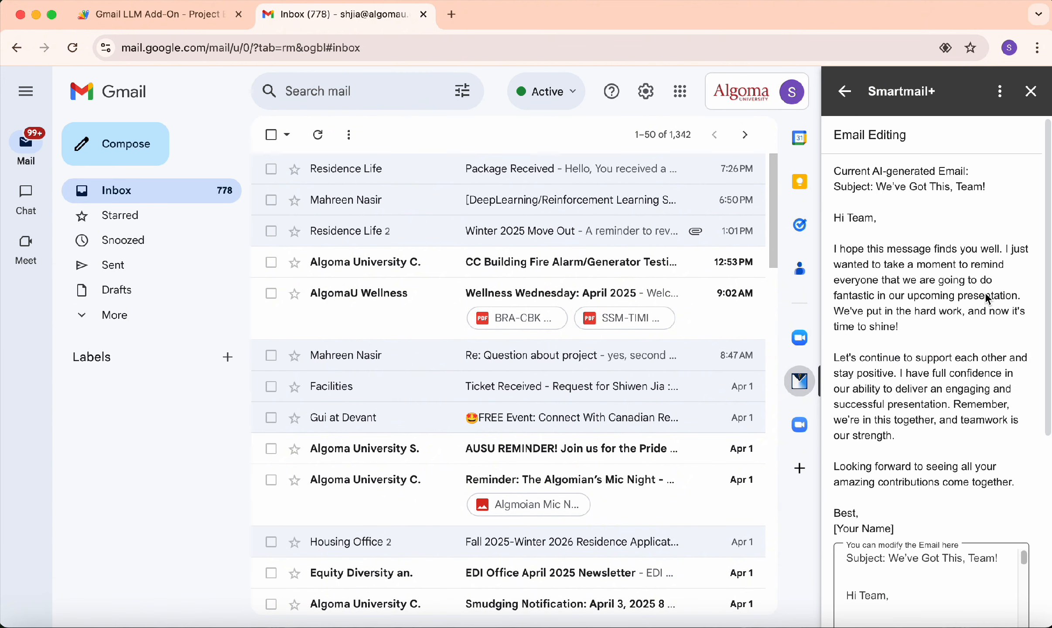
{"action": "scroll", "coordinate": [953, 327], "scroll_direction": "down", "scroll_amount": 1}
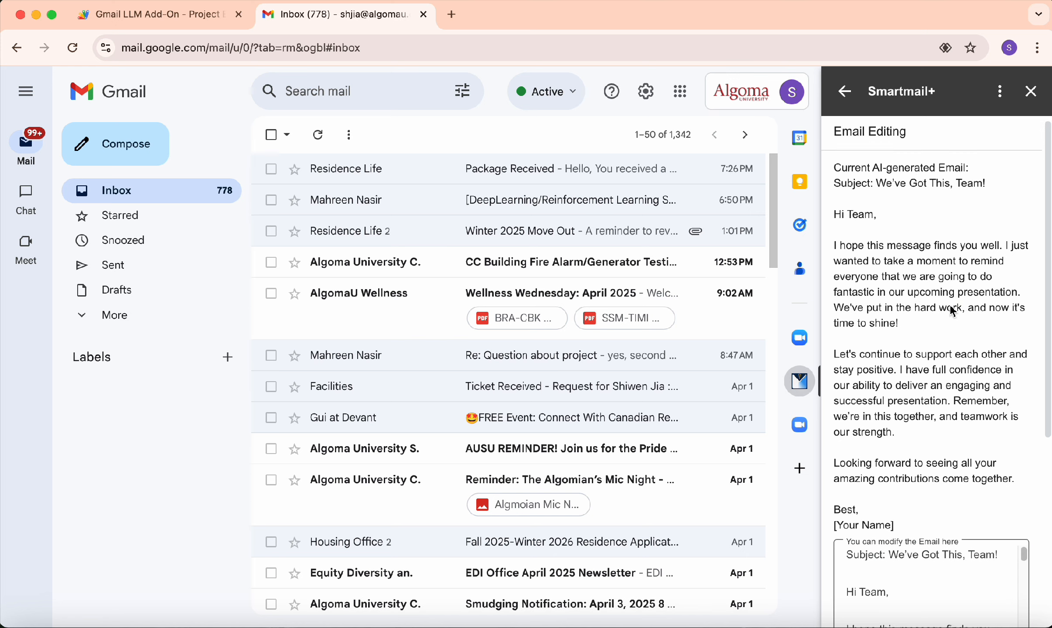
{"action": "scroll", "coordinate": [973, 326], "scroll_direction": "down", "scroll_amount": 5}
{"action": "left_click", "coordinate": [928, 397]}
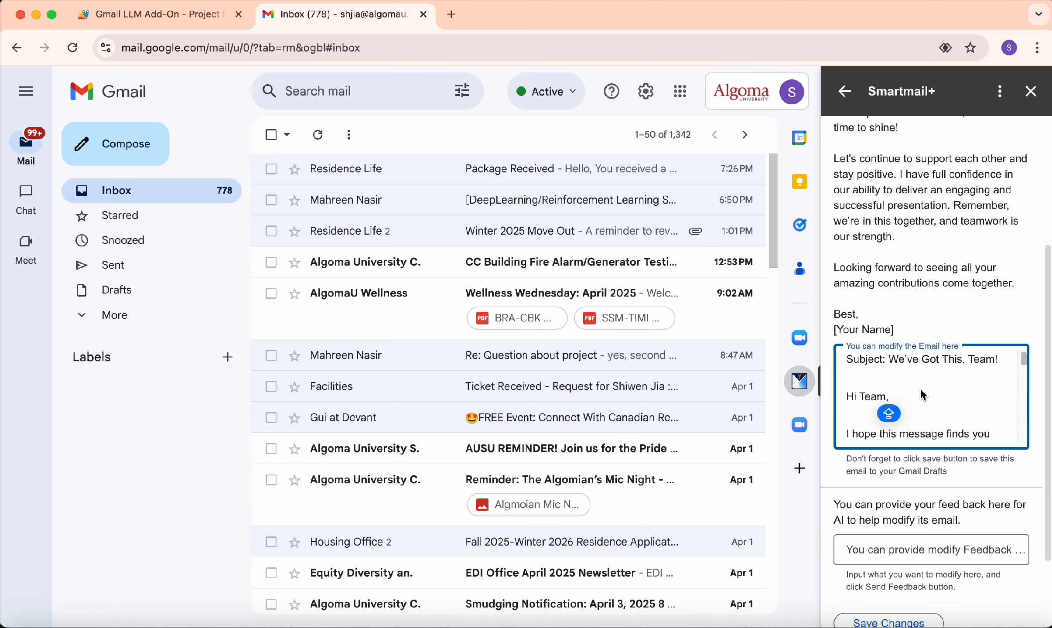
{"action": "scroll", "coordinate": [936, 373], "scroll_direction": "down", "scroll_amount": 1}
{"action": "scroll", "coordinate": [936, 373], "scroll_direction": "up", "scroll_amount": 1}
{"action": "scroll", "coordinate": [895, 390], "scroll_direction": "up", "scroll_amount": 1}
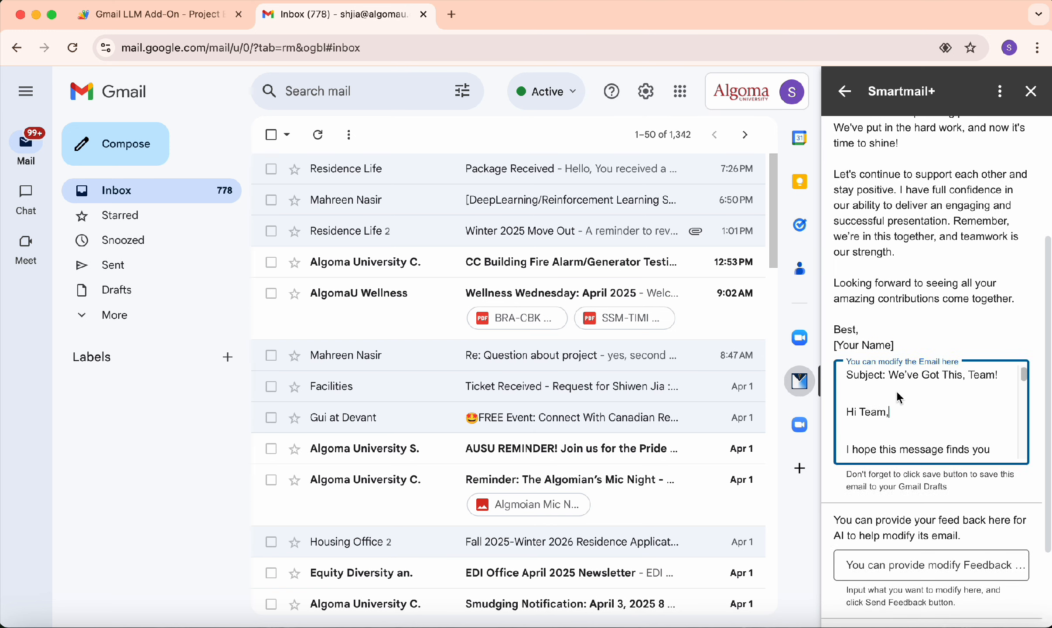
{"action": "double_click", "coordinate": [875, 415]}
{"action": "key", "text": "BackSpace"}
{"action": "type", "text": "My Team"}
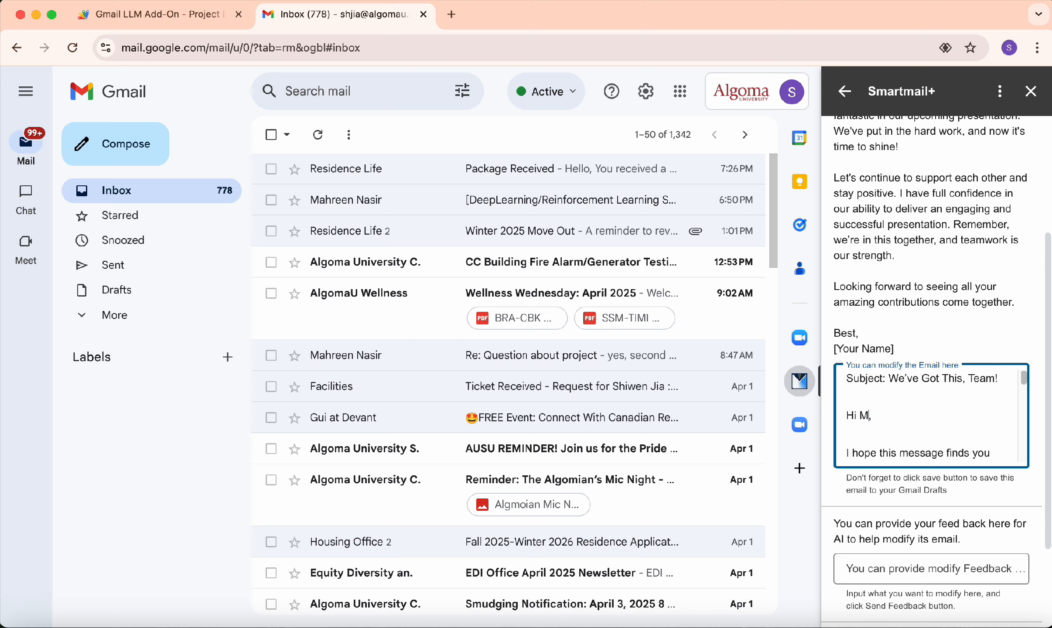
{"action": "scroll", "coordinate": [939, 497], "scroll_direction": "down", "scroll_amount": 4}
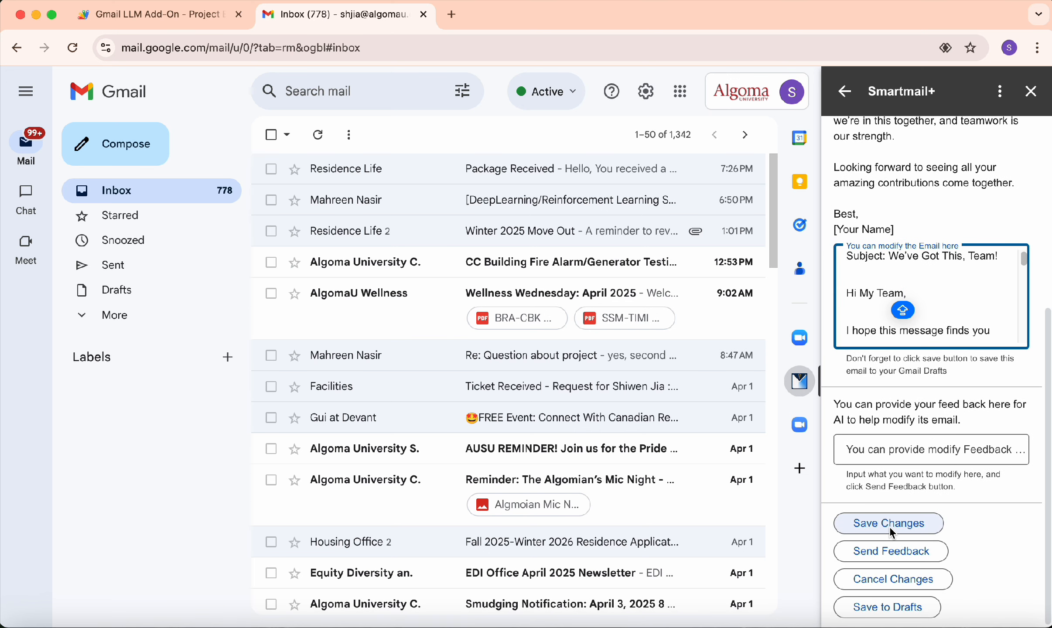
{"action": "left_click", "coordinate": [889, 527]}
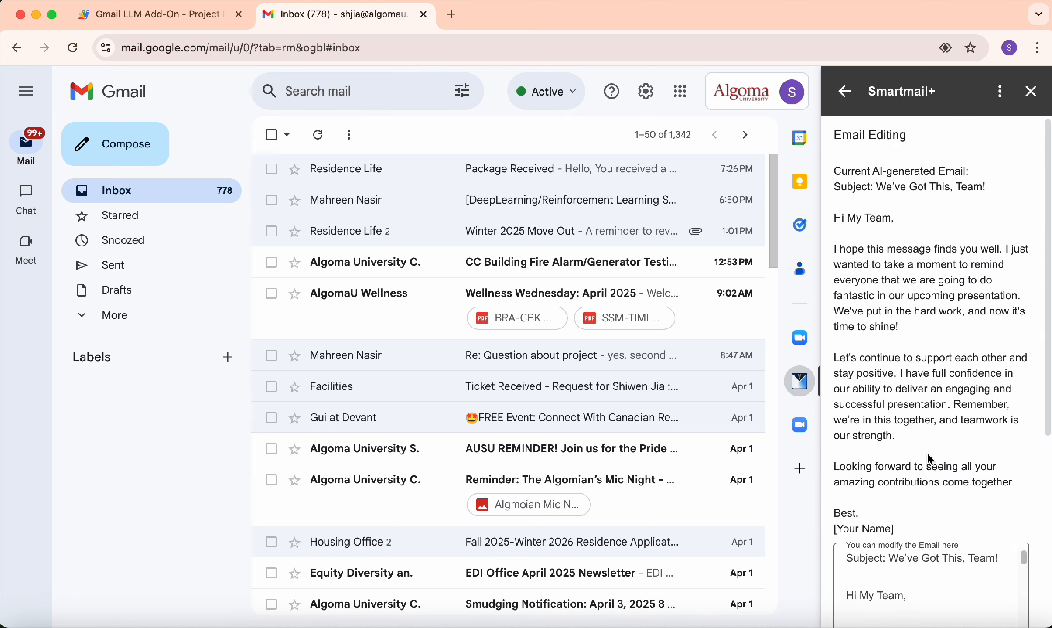
{"action": "left_click_drag", "start_coordinate": [834, 218], "coordinate": [871, 220]}
{"action": "left_click", "coordinate": [907, 227]}
Send the feedback "send good night to my team" so the AI revises the email
{"action": "scroll", "coordinate": [959, 271], "scroll_direction": "down", "scroll_amount": 3}
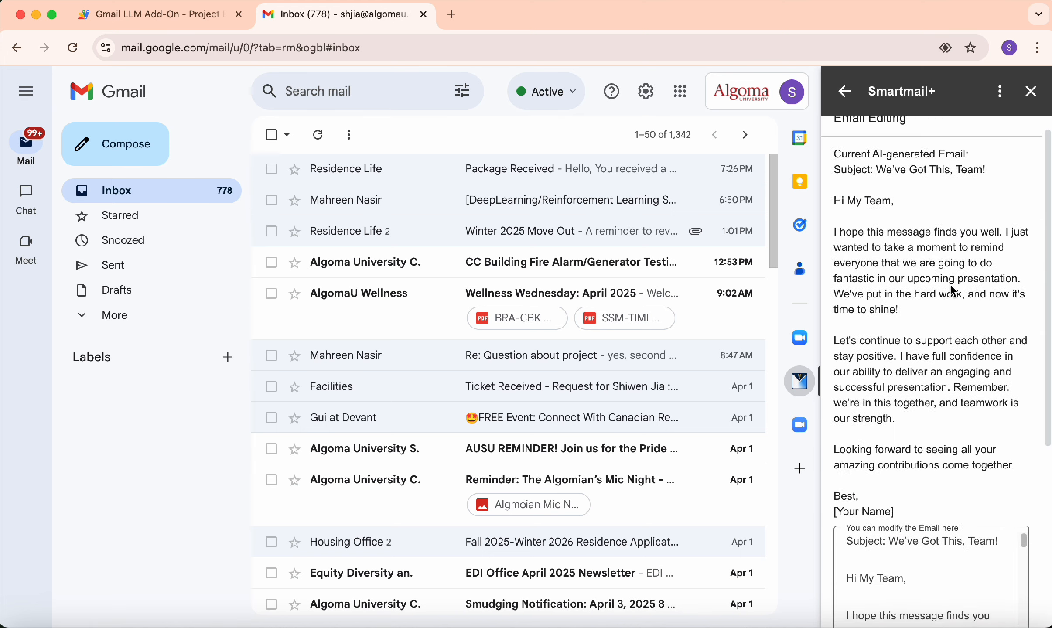
{"action": "scroll", "coordinate": [986, 322], "scroll_direction": "down", "scroll_amount": 4}
{"action": "left_click", "coordinate": [920, 460]}
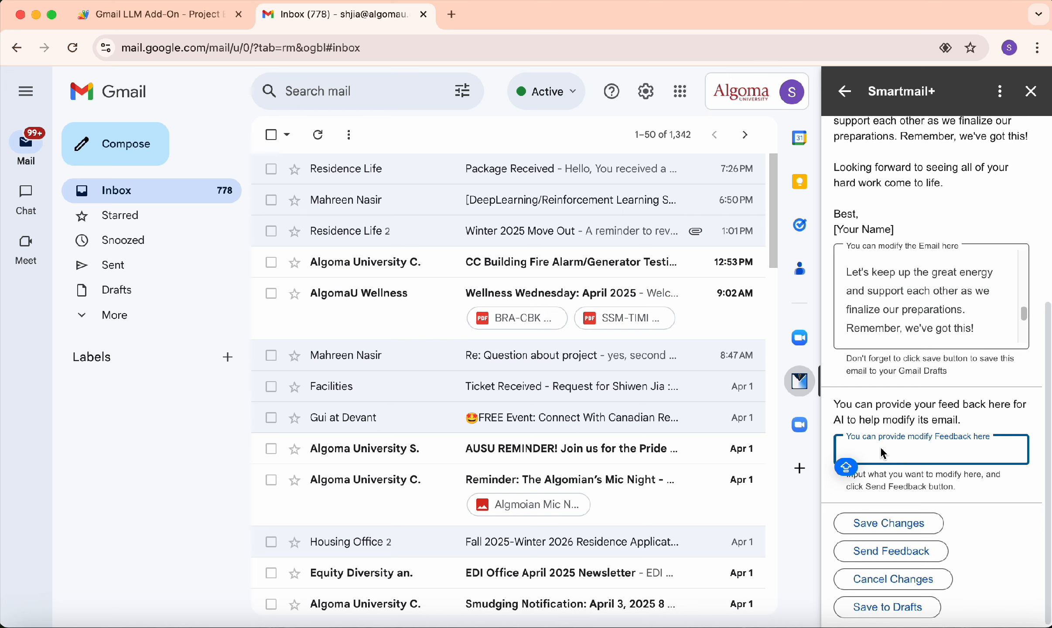
{"action": "type", "text": "send "}
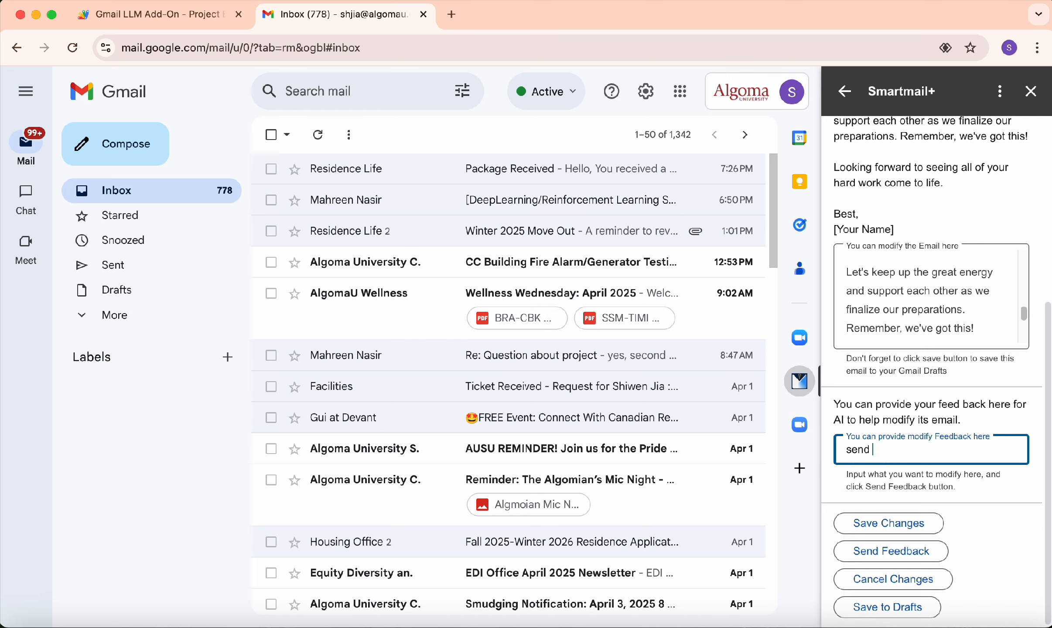
{"action": "type", "text": "good night to my team"}
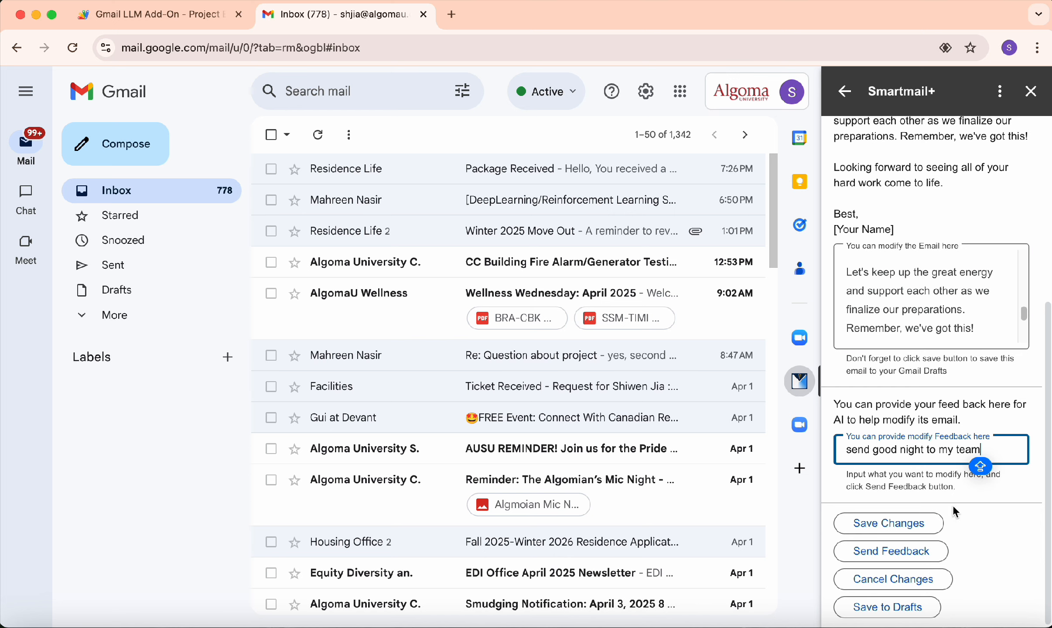
{"action": "left_click", "coordinate": [910, 550]}
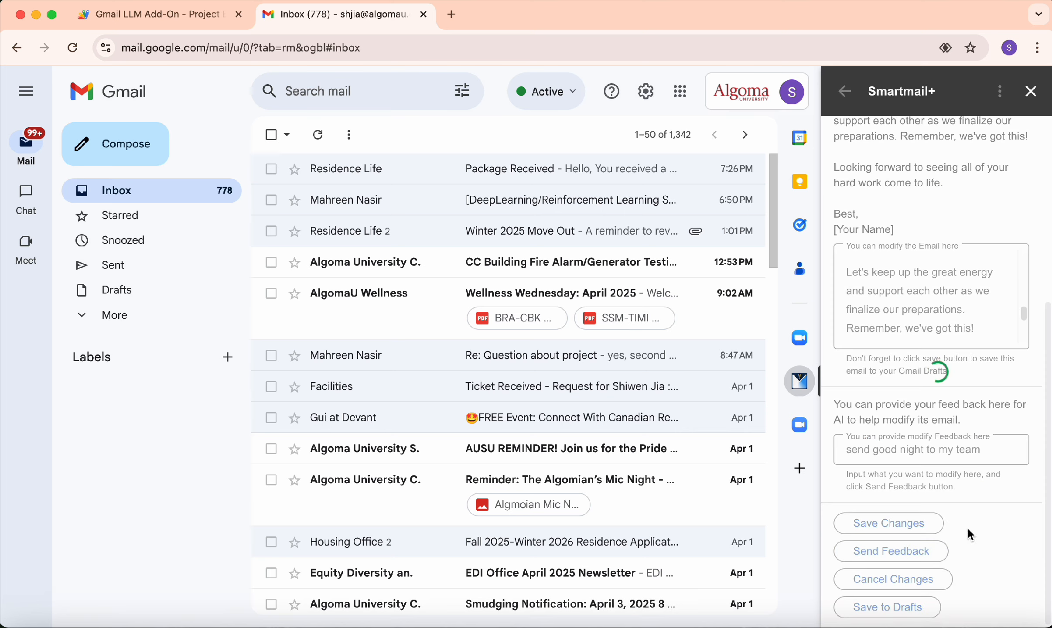
Review the revised email and highlight its good-night sentence above the sign-off
{"action": "scroll", "coordinate": [982, 447], "scroll_direction": "down", "scroll_amount": 3}
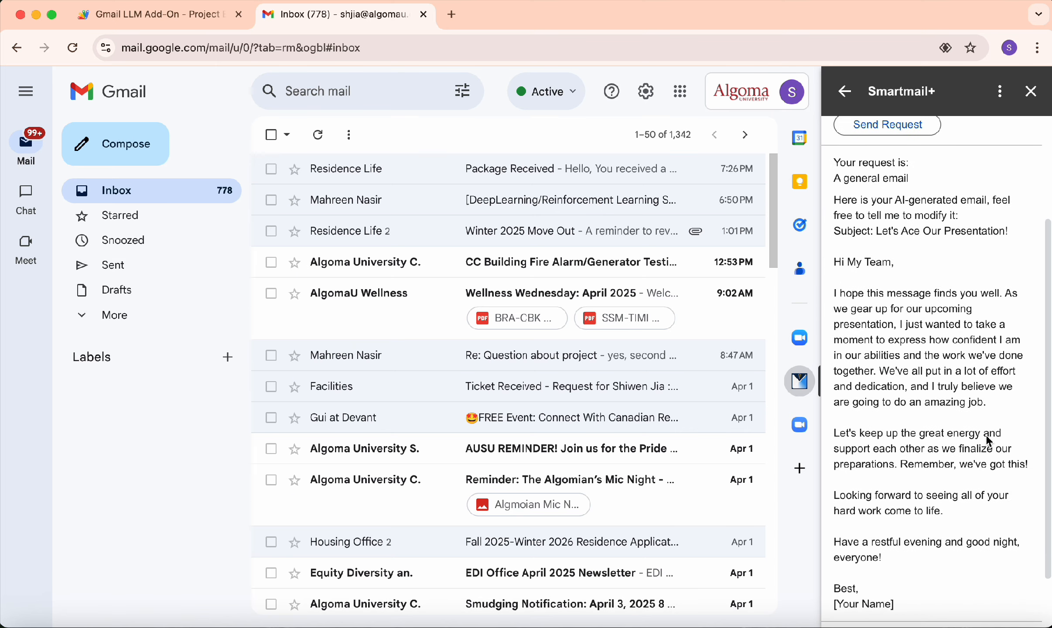
{"action": "scroll", "coordinate": [985, 436], "scroll_direction": "down", "scroll_amount": 2}
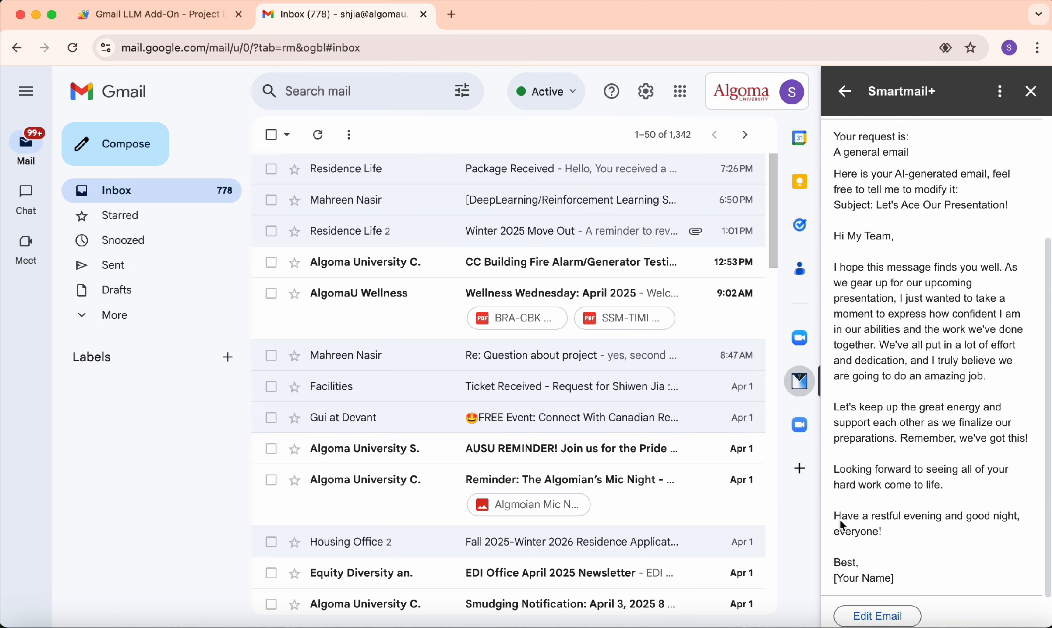
{"action": "left_click_drag", "start_coordinate": [833, 517], "coordinate": [892, 539]}
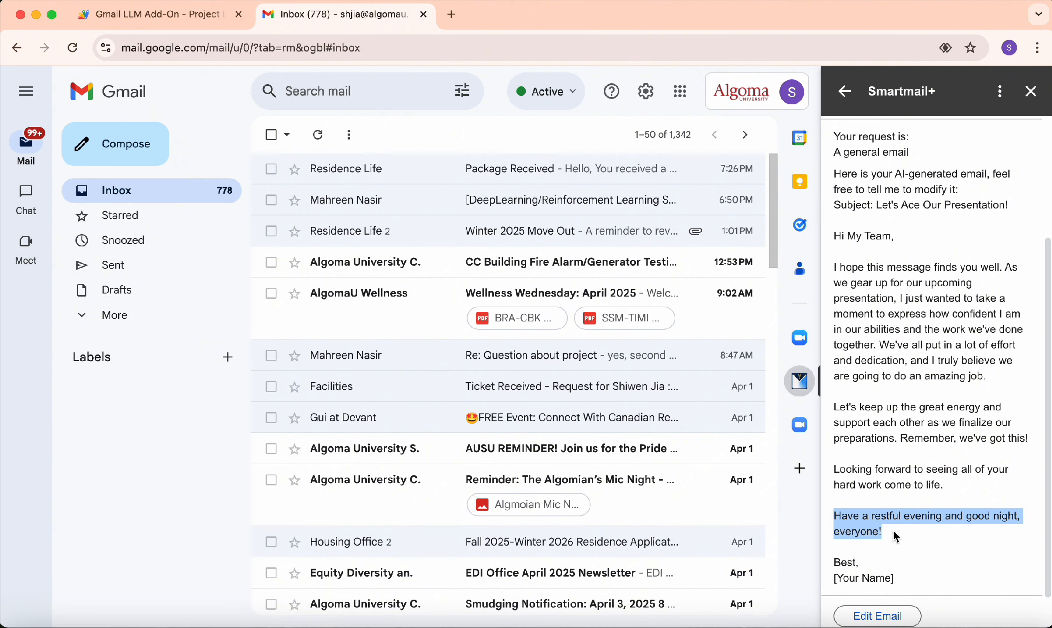
{"action": "scroll", "coordinate": [904, 535], "scroll_direction": "down", "scroll_amount": 1}
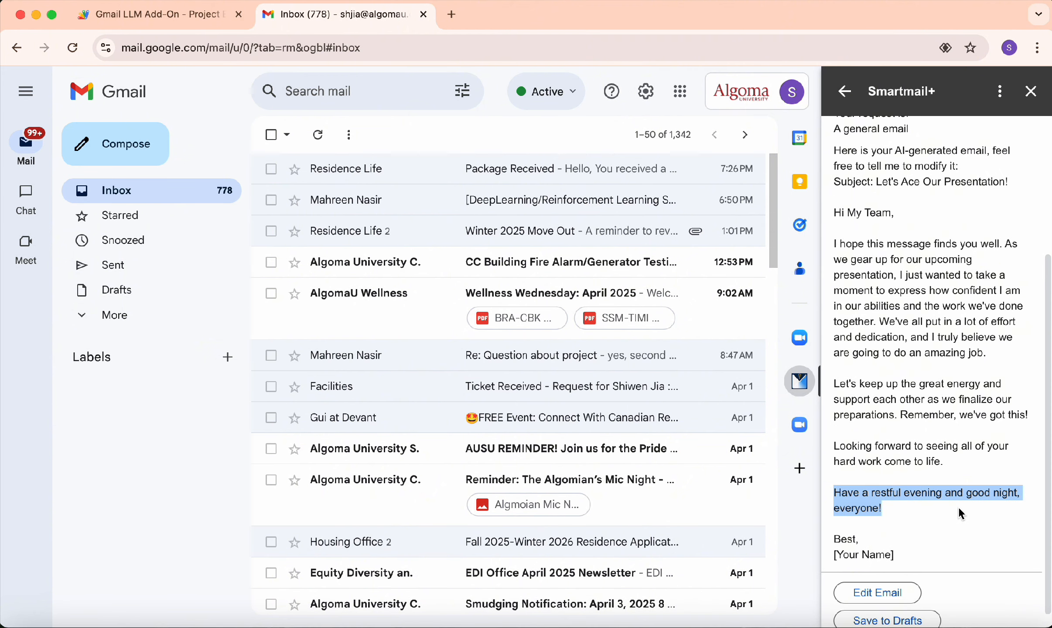
Save the revised AI-generated email to Gmail Drafts and open the saved draft to check its contents
{"action": "scroll", "coordinate": [904, 497], "scroll_direction": "down", "scroll_amount": 1}
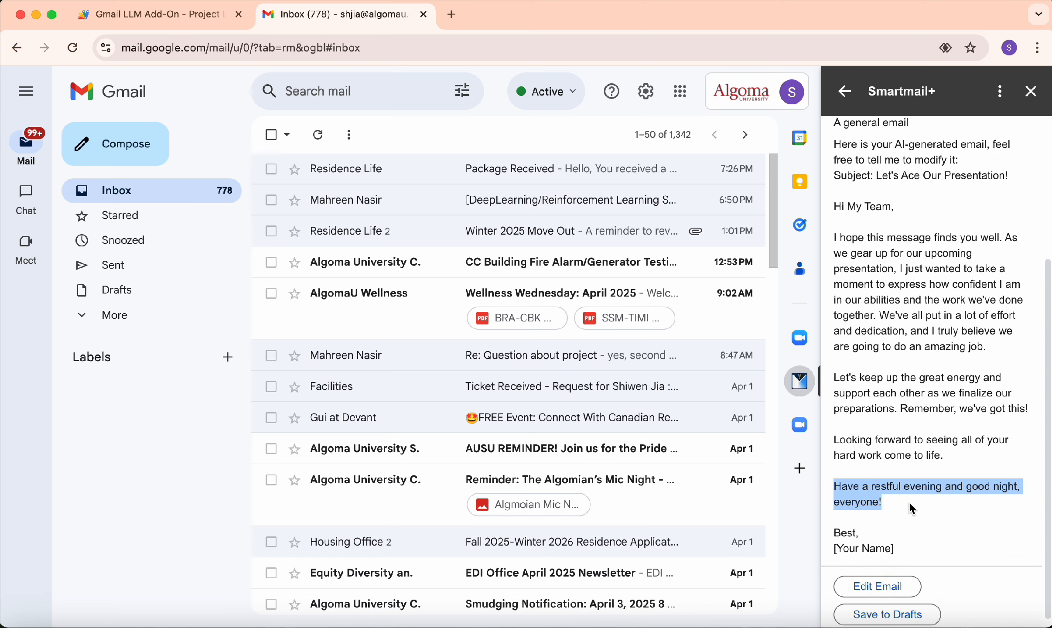
{"action": "scroll", "coordinate": [923, 494], "scroll_direction": "down", "scroll_amount": 1}
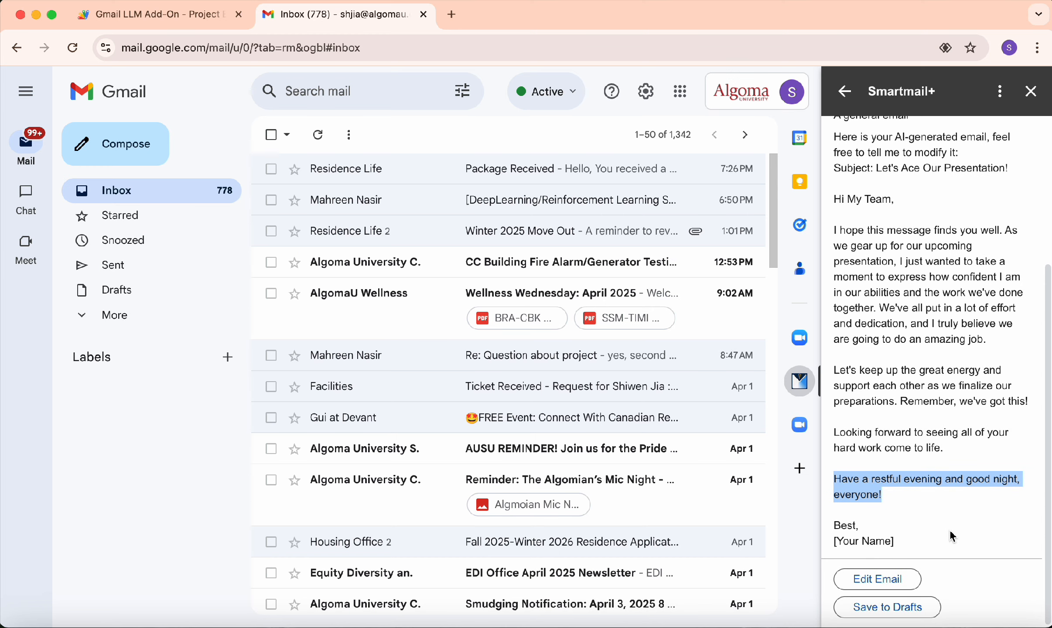
{"action": "left_click", "coordinate": [891, 614]}
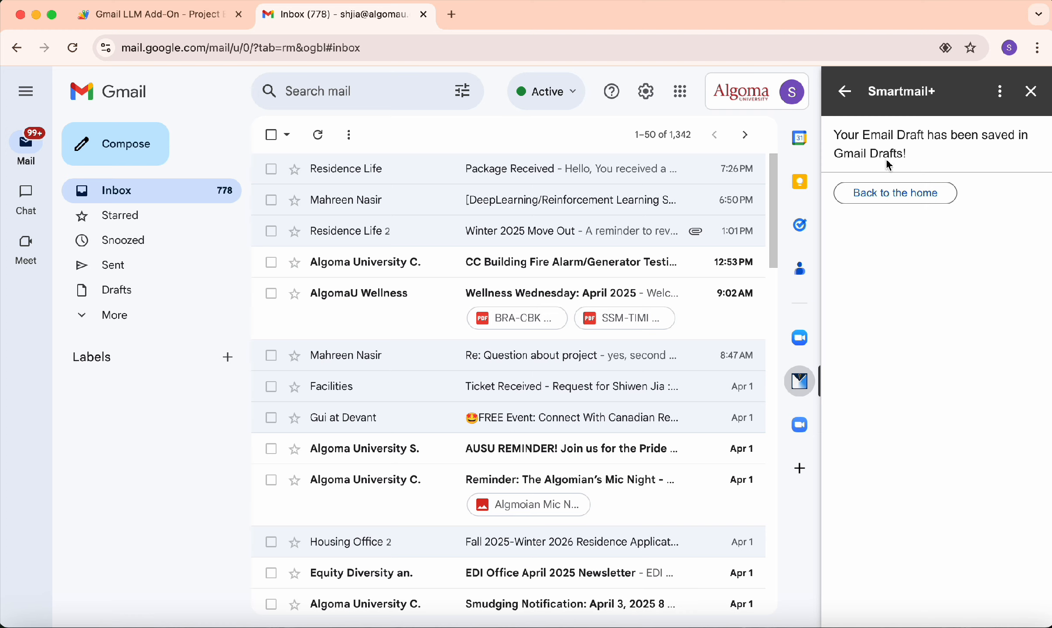
{"action": "left_click", "coordinate": [151, 292]}
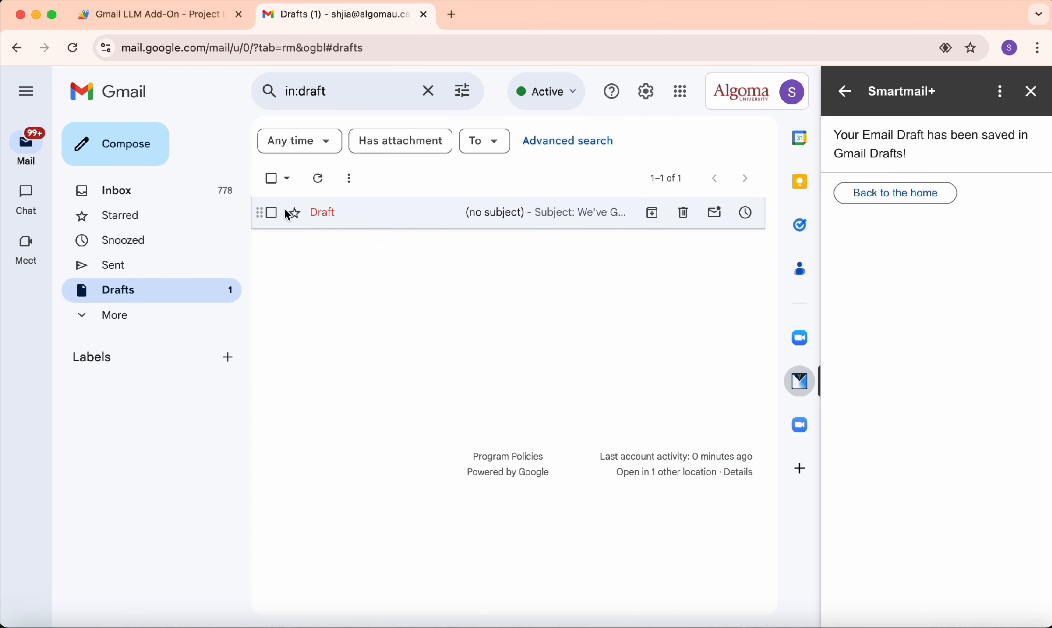
{"action": "left_click", "coordinate": [596, 220]}
Return Smartmail+ to its home page and open the "Package Received" email from Residence Life in the inbox
{"action": "left_click", "coordinate": [900, 196]}
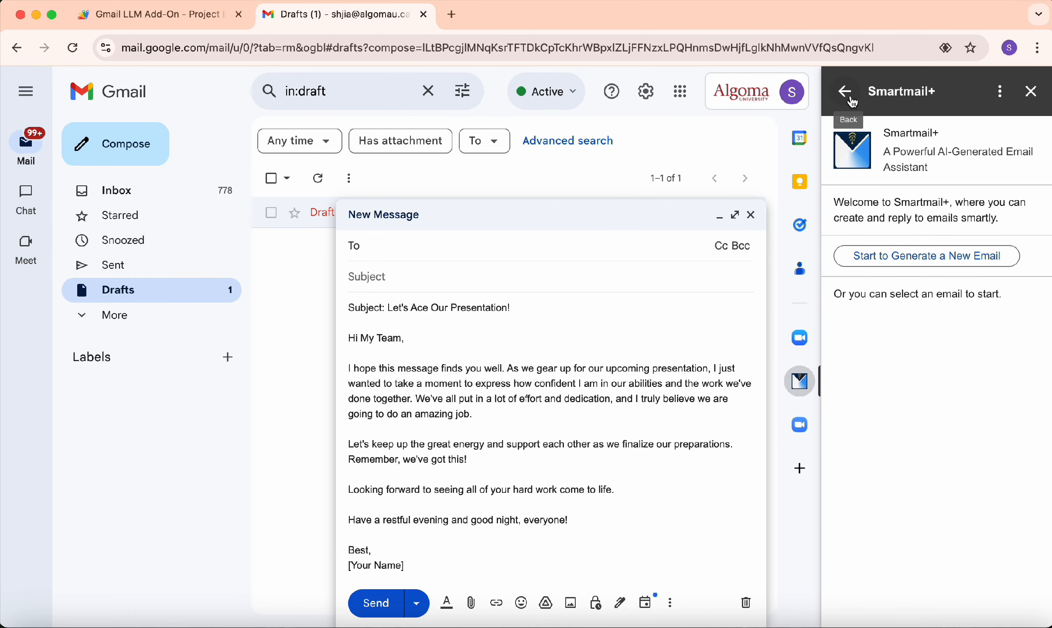
{"action": "left_click", "coordinate": [108, 96]}
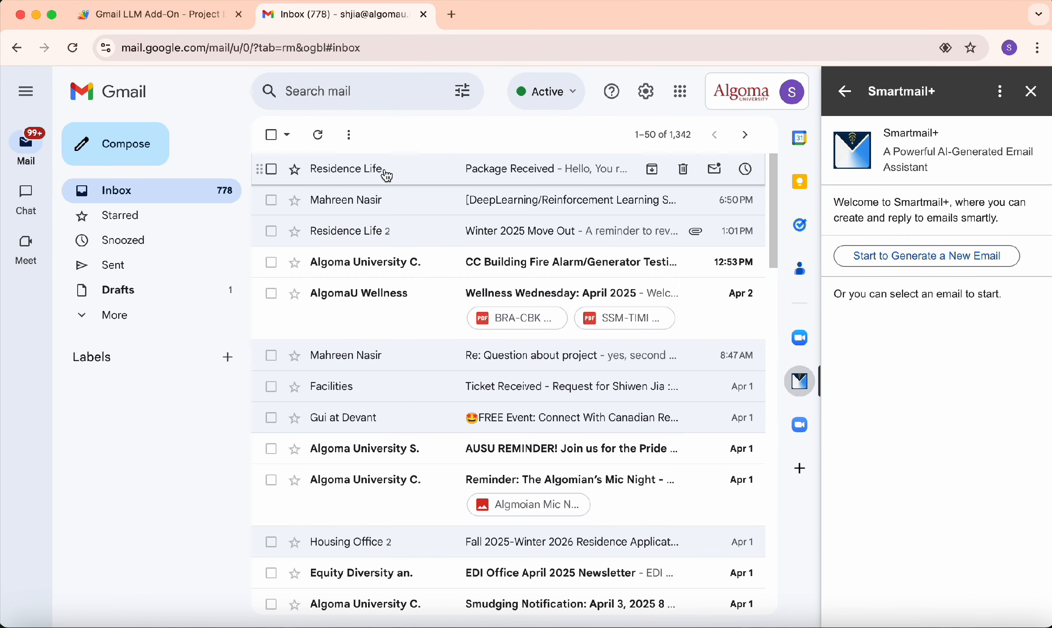
{"action": "left_click", "coordinate": [406, 177]}
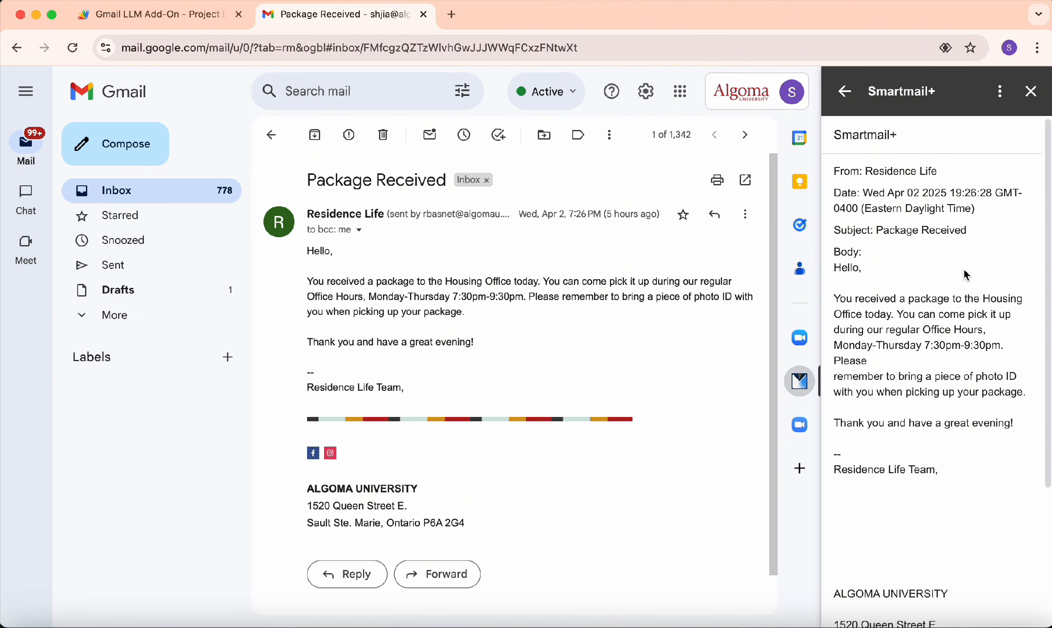
Generate a general AI reply to the "Package Received" email without entering a request, and review the reply
{"action": "scroll", "coordinate": [969, 276], "scroll_direction": "down", "scroll_amount": 5}
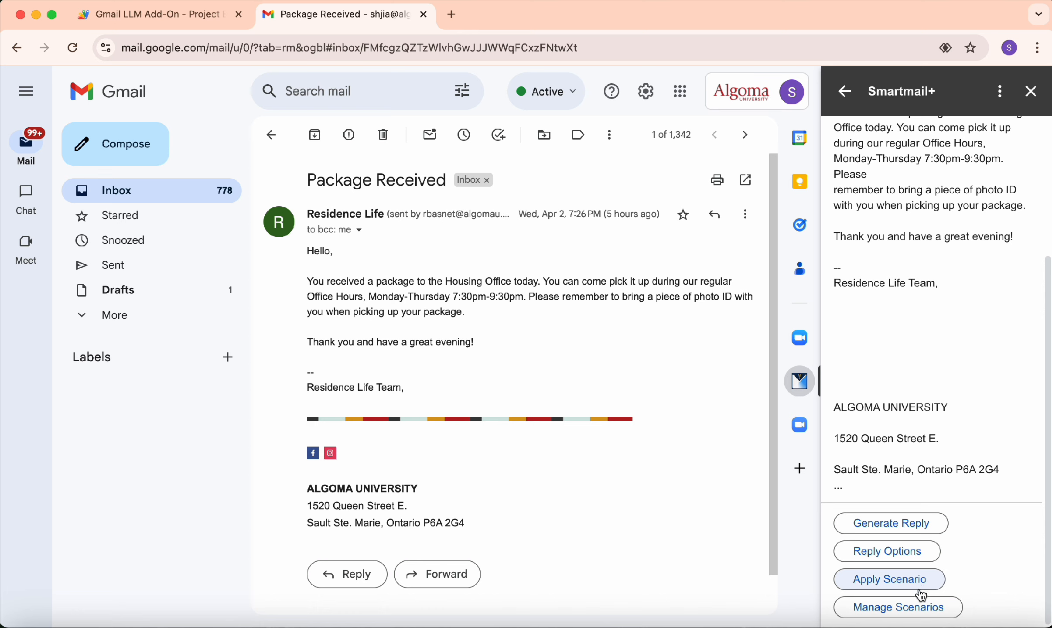
{"action": "left_click", "coordinate": [918, 529]}
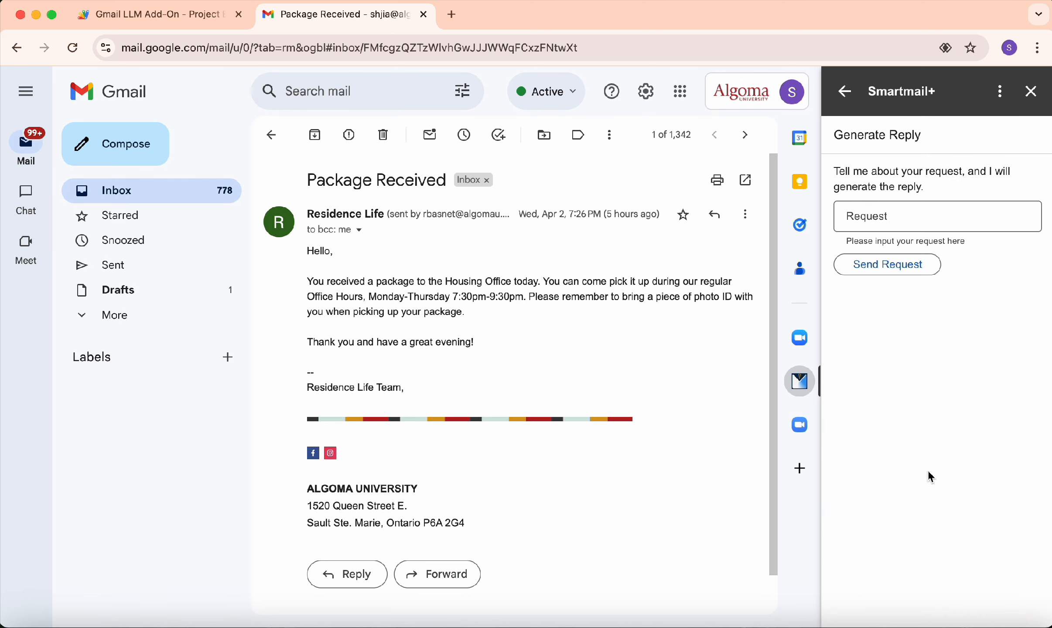
{"action": "left_click", "coordinate": [914, 270]}
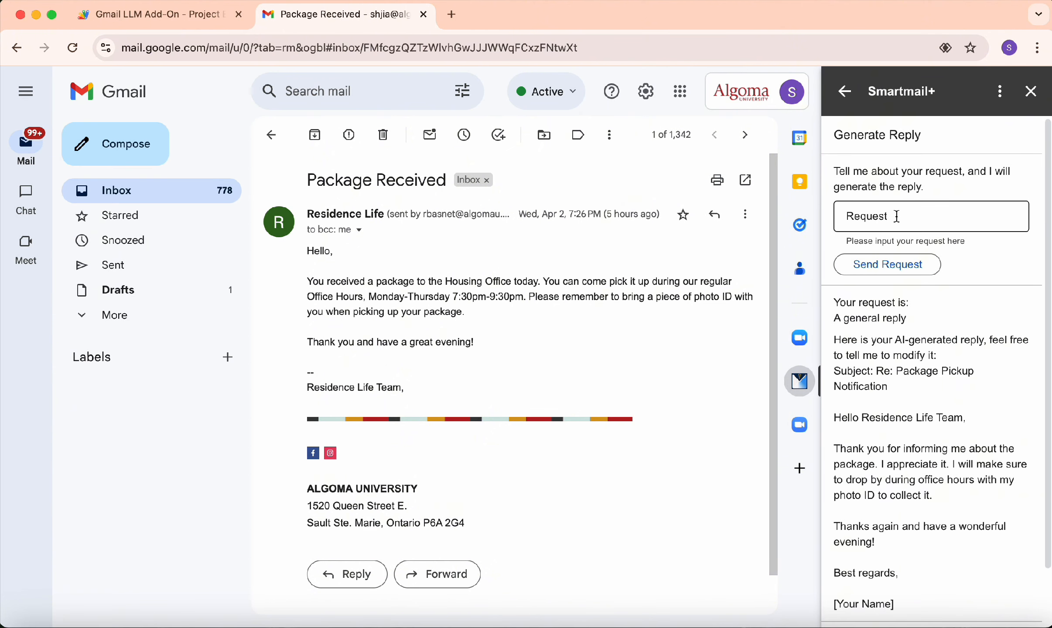
{"action": "triple_click", "coordinate": [865, 320]}
{"action": "scroll", "coordinate": [894, 313], "scroll_direction": "down", "scroll_amount": 2}
{"action": "scroll", "coordinate": [890, 301], "scroll_direction": "down", "scroll_amount": 1}
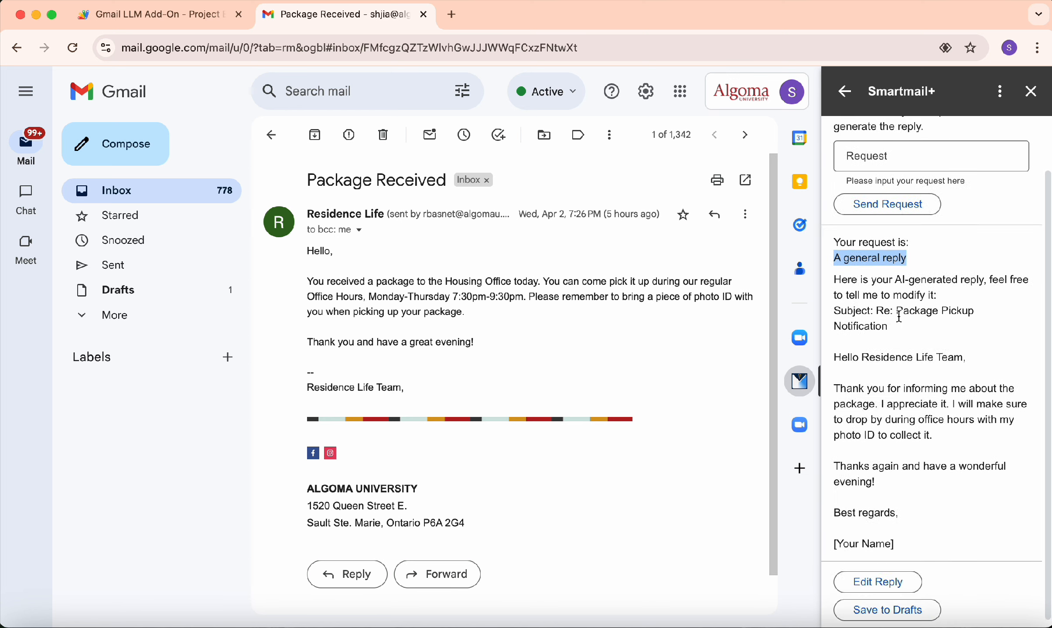
{"action": "left_click", "coordinate": [892, 589]}
{"action": "scroll", "coordinate": [950, 551], "scroll_direction": "down", "scroll_amount": 1}
{"action": "scroll", "coordinate": [950, 550], "scroll_direction": "down", "scroll_amount": 5}
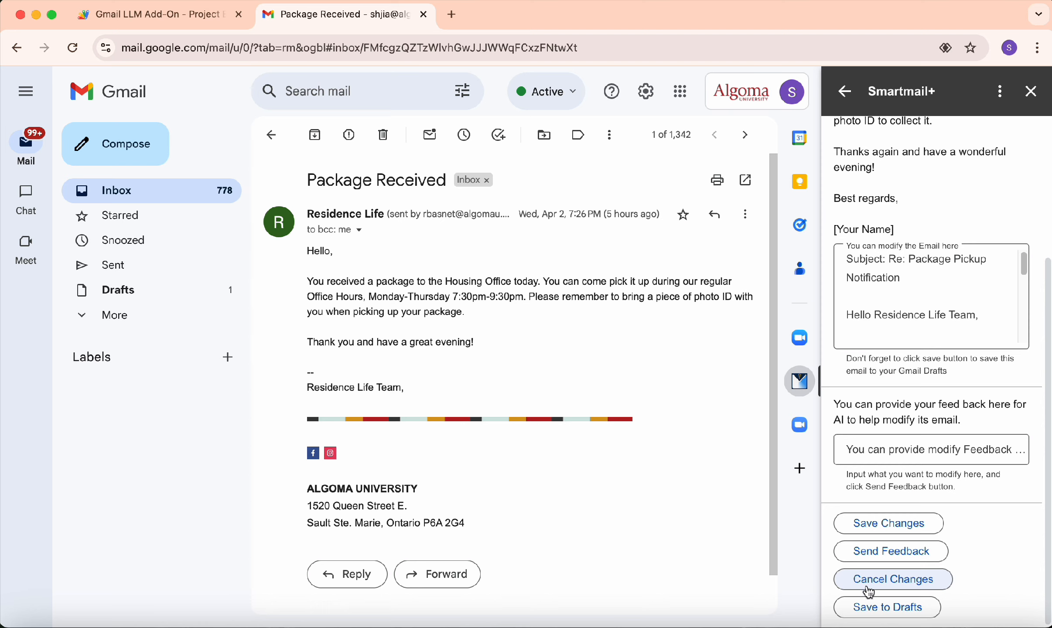
{"action": "left_click", "coordinate": [918, 582]}
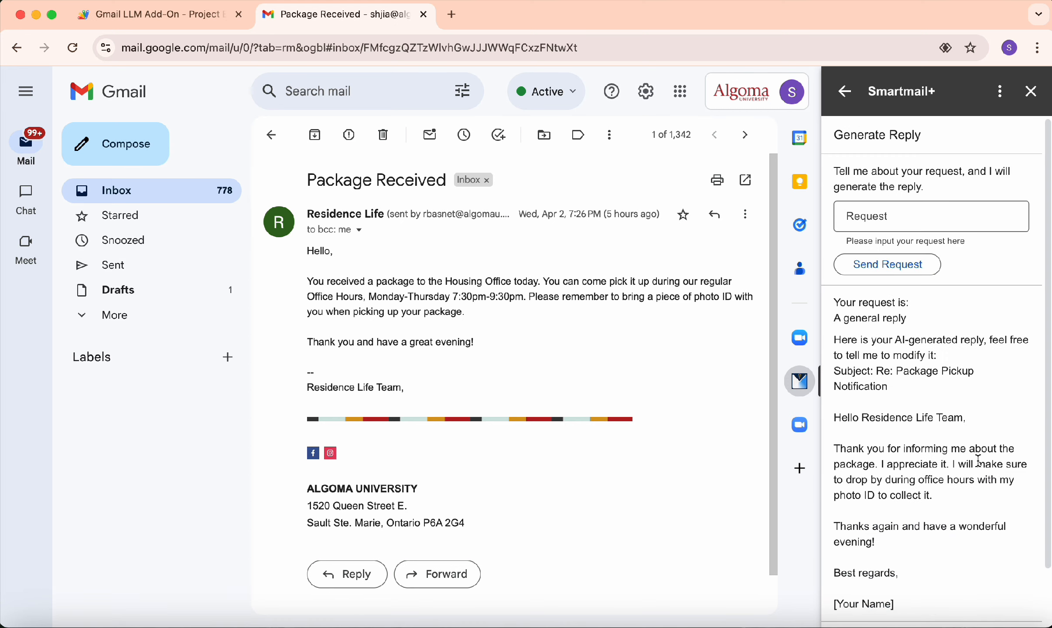
Save the generated reply to Gmail Drafts and refresh the drafts list to check for it
{"action": "scroll", "coordinate": [959, 371], "scroll_direction": "down", "scroll_amount": 2}
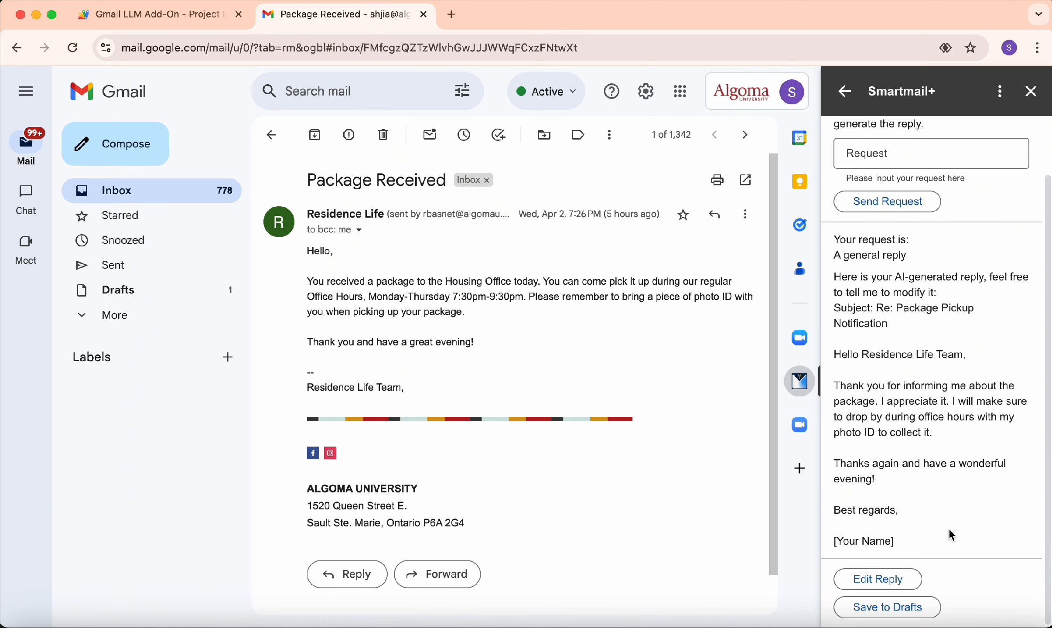
{"action": "left_click", "coordinate": [916, 615]}
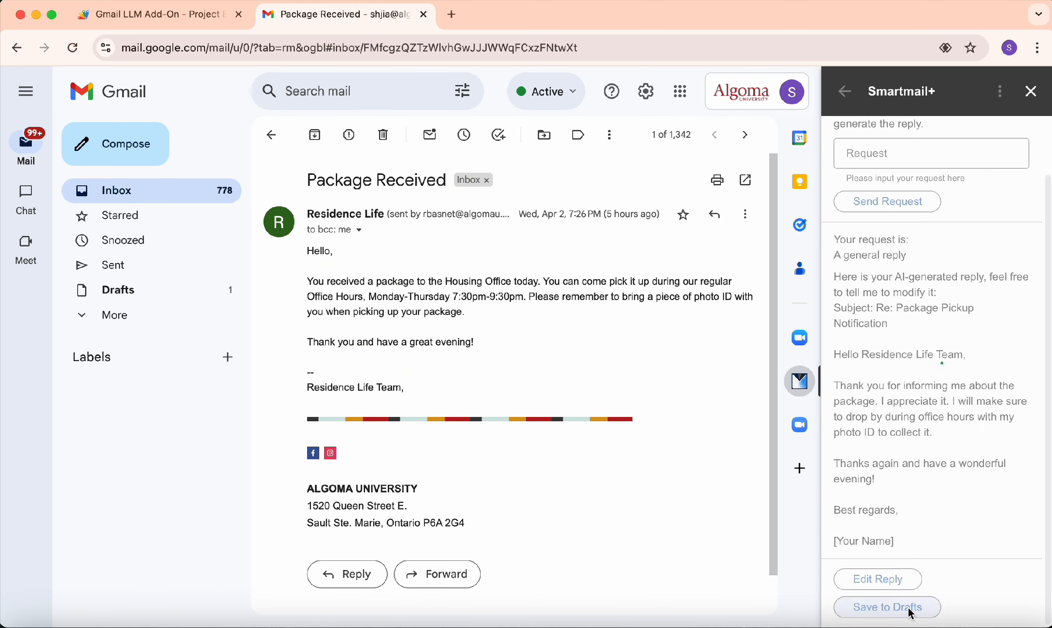
{"action": "left_click", "coordinate": [144, 294]}
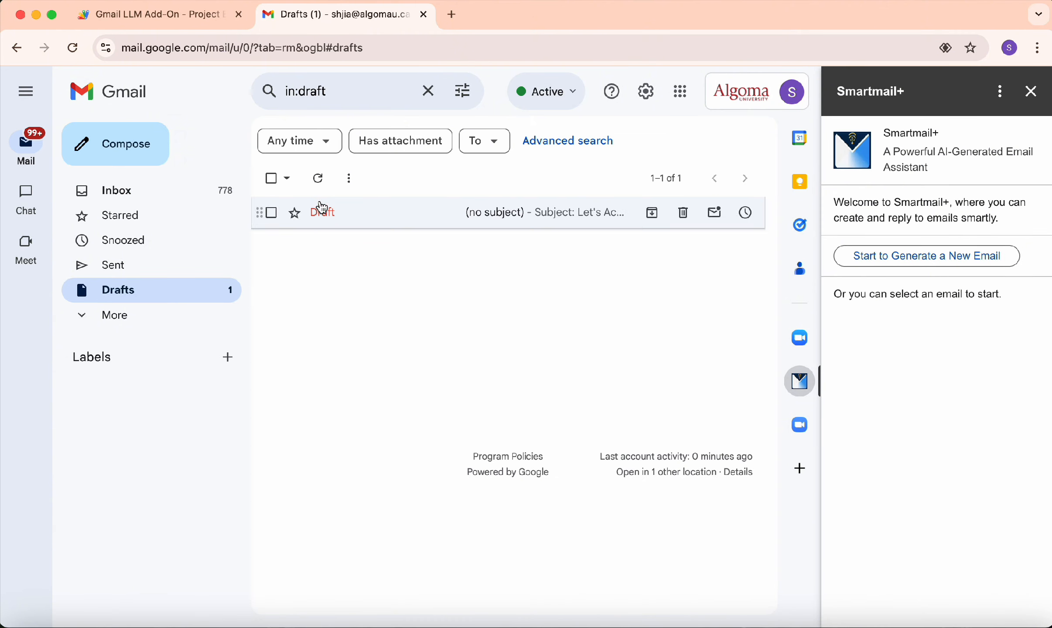
{"action": "left_click", "coordinate": [319, 179]}
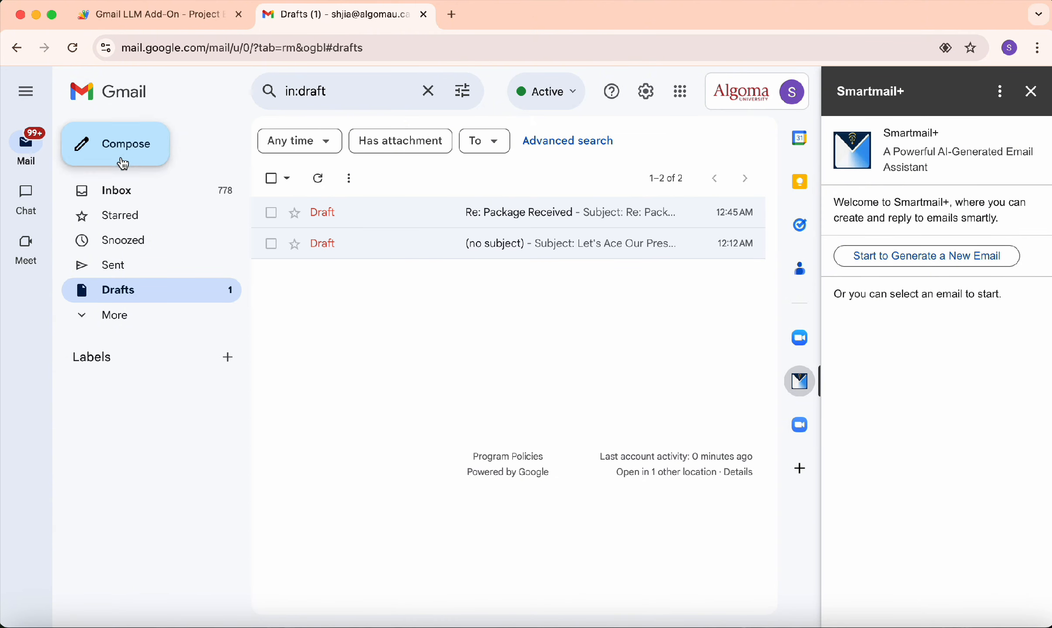
Reopen the "Package Received" email from the inbox and return Smartmail+ to the email view
{"action": "left_click", "coordinate": [123, 106]}
{"action": "left_click", "coordinate": [418, 168]}
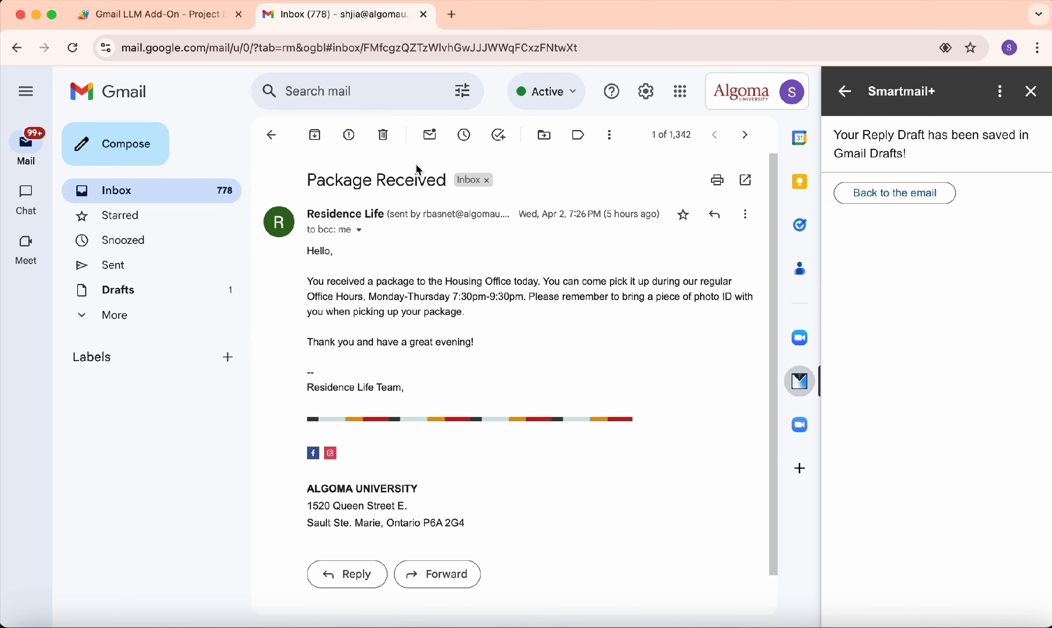
{"action": "left_click", "coordinate": [920, 197]}
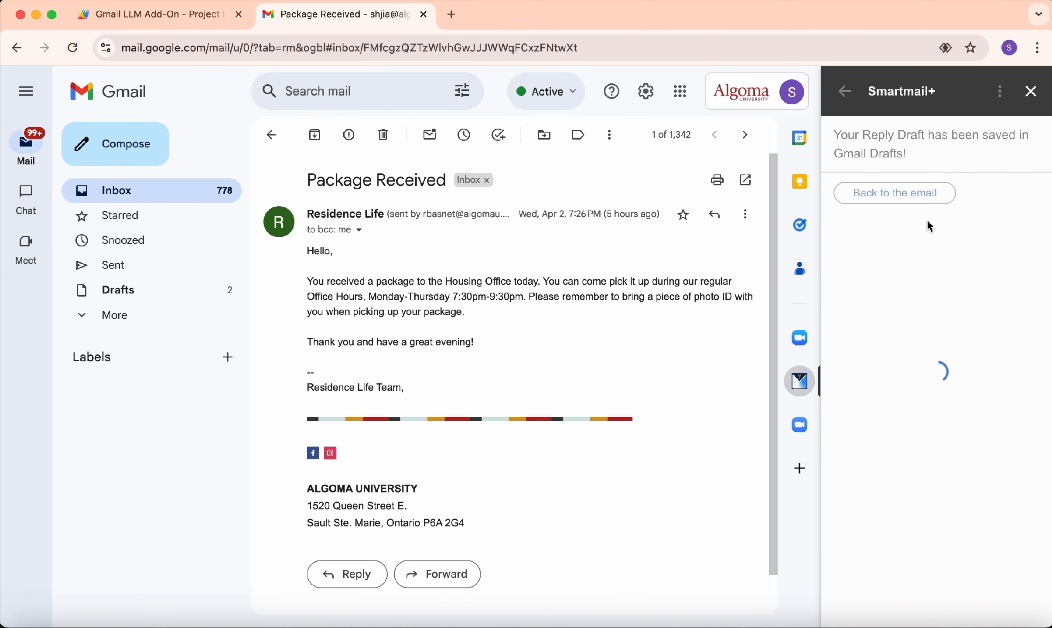
Use Reply Options to generate a reply with the Positive attitude, and review the generated text
{"action": "scroll", "coordinate": [918, 288], "scroll_direction": "down", "scroll_amount": 3}
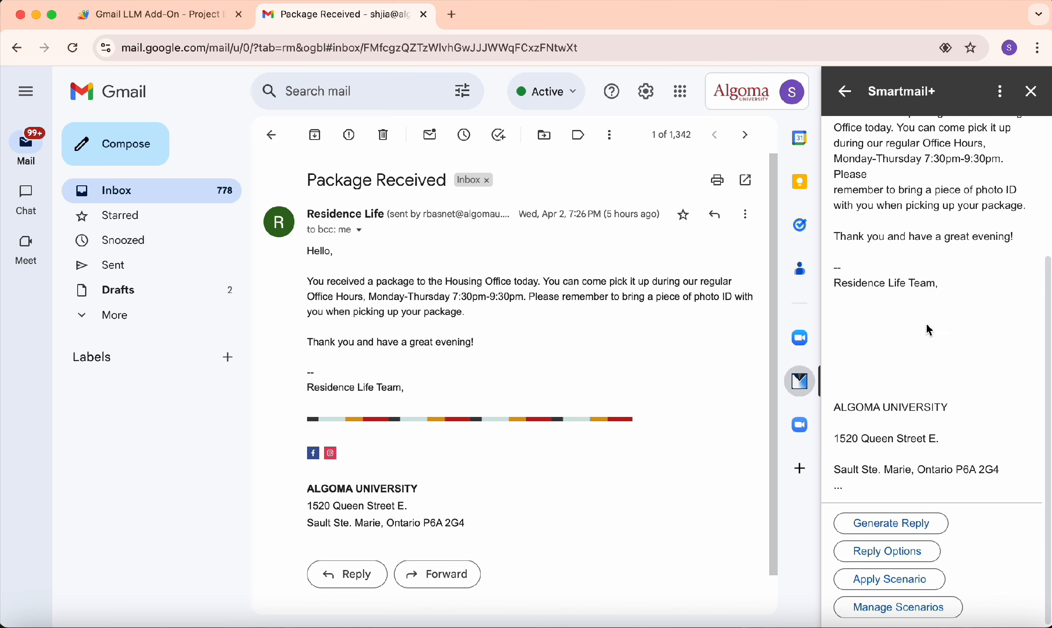
{"action": "left_click", "coordinate": [889, 559]}
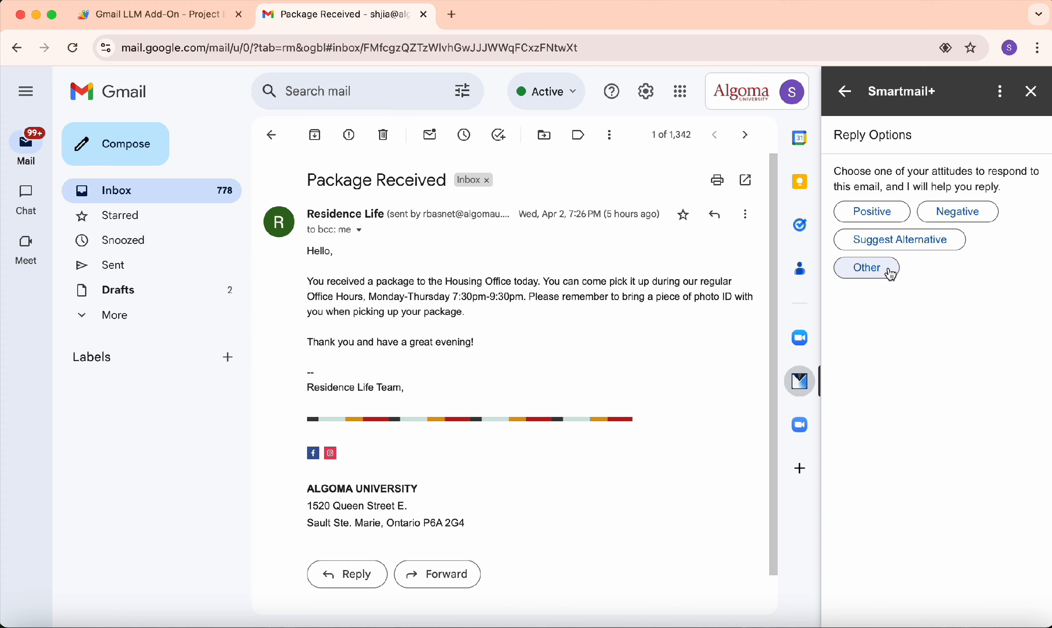
{"action": "double_click", "coordinate": [942, 174]}
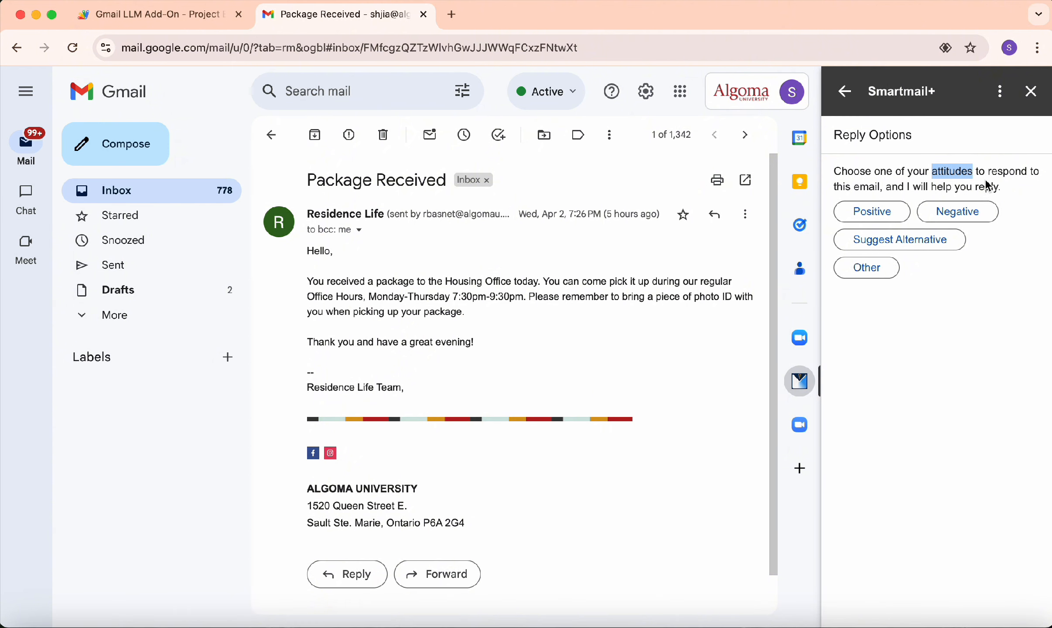
{"action": "left_click", "coordinate": [899, 191]}
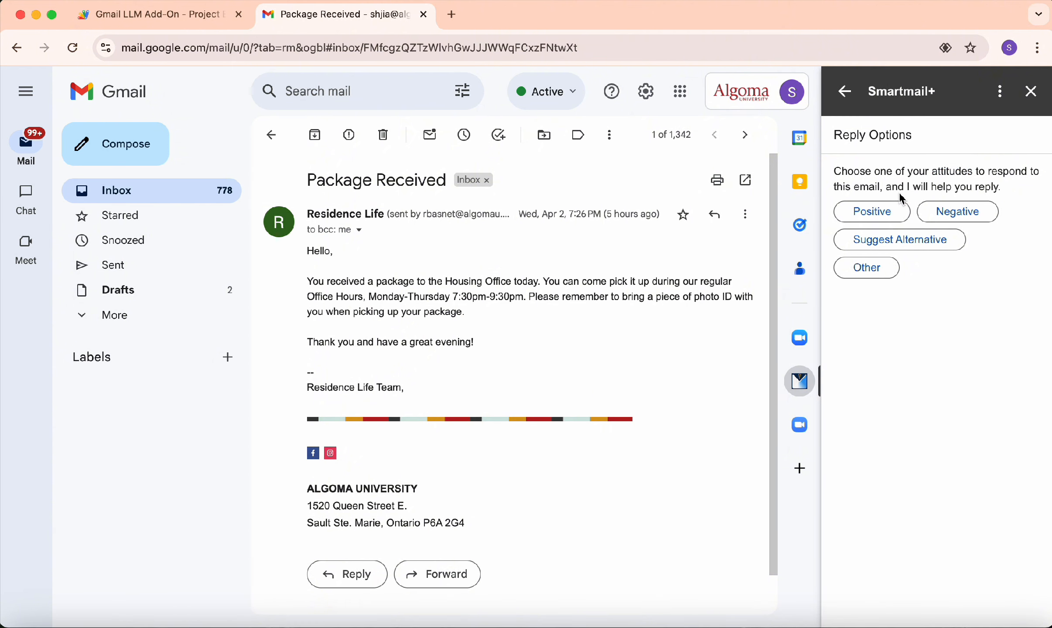
{"action": "left_click", "coordinate": [889, 267]}
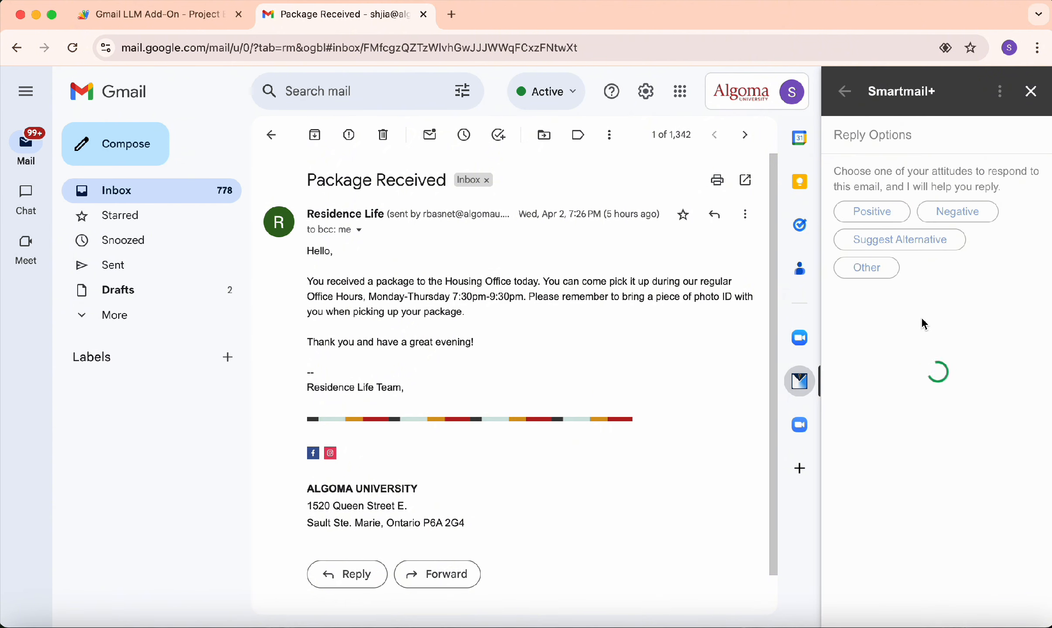
{"action": "scroll", "coordinate": [948, 339], "scroll_direction": "down", "scroll_amount": 2}
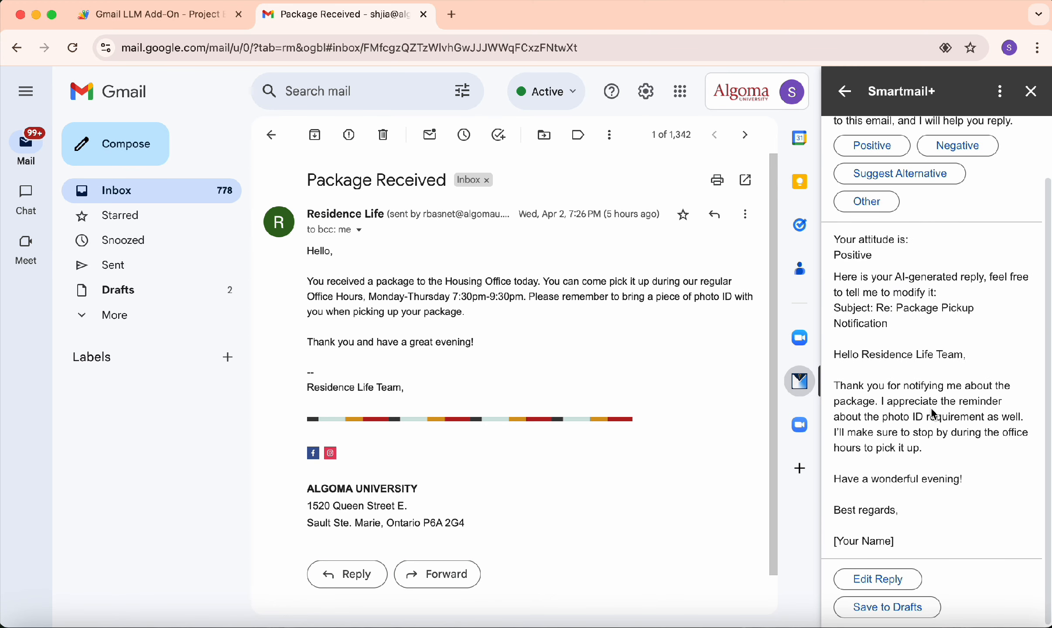
Edit the positive reply's greeting to read "Hello Residence Life," by removing the word "Team"
{"action": "left_click", "coordinate": [884, 581]}
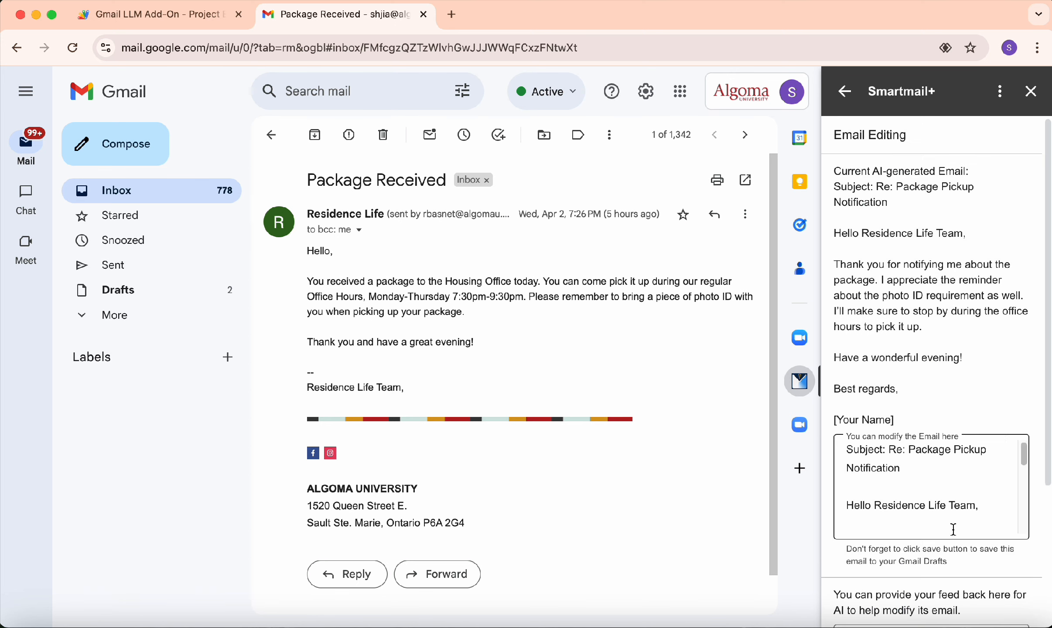
{"action": "scroll", "coordinate": [998, 449], "scroll_direction": "down", "scroll_amount": 2}
{"action": "scroll", "coordinate": [992, 489], "scroll_direction": "down", "scroll_amount": 3}
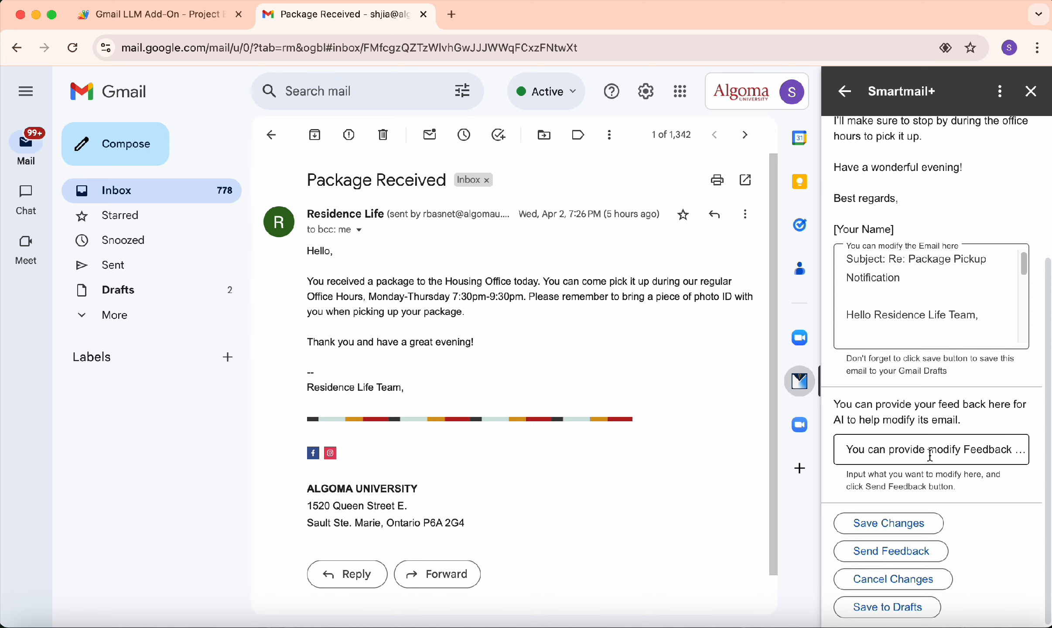
{"action": "left_click", "coordinate": [897, 449]}
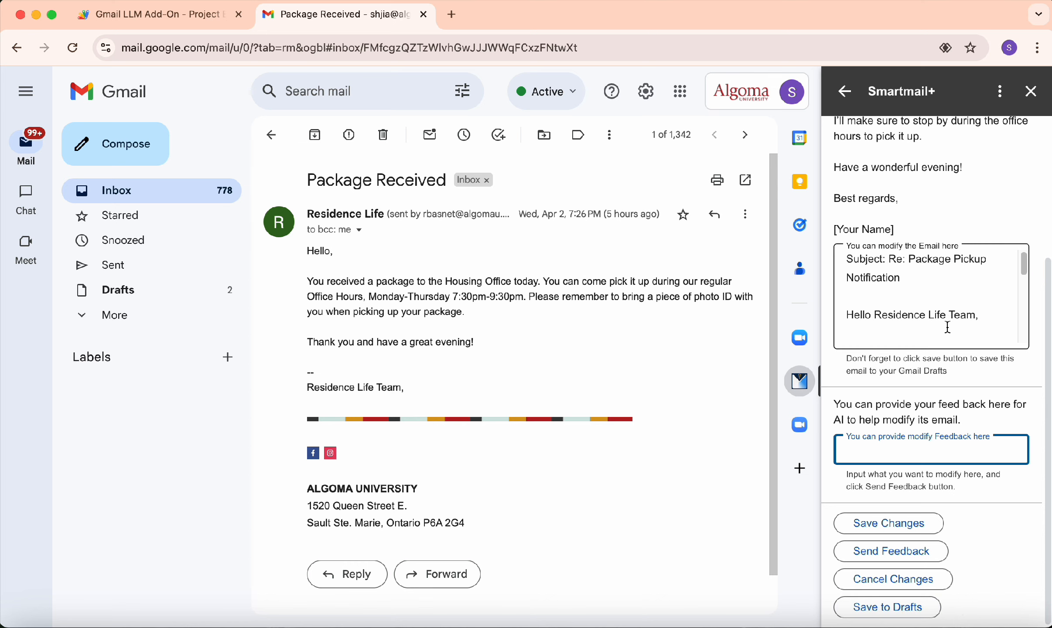
{"action": "left_click", "coordinate": [926, 310]}
{"action": "scroll", "coordinate": [950, 317], "scroll_direction": "down", "scroll_amount": 1}
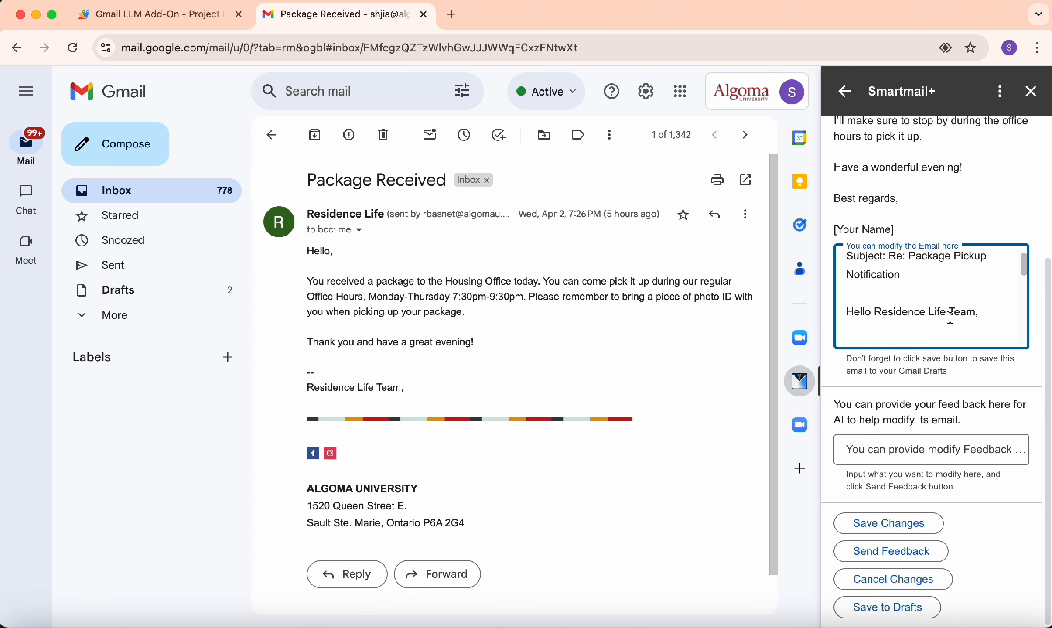
{"action": "double_click", "coordinate": [956, 311]}
{"action": "key", "text": "BackSpace"}
{"action": "key", "text": "BackSpace"}
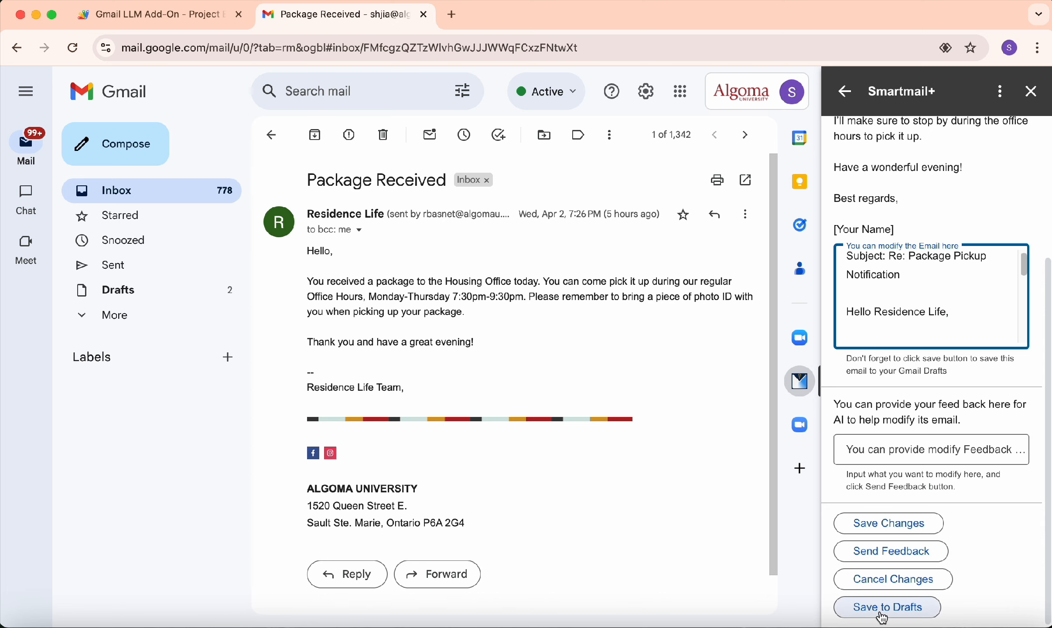
Save the edited reply to Gmail Drafts, open the newest "Re: Package Received" draft to check it, and close it
{"action": "left_click", "coordinate": [894, 616]}
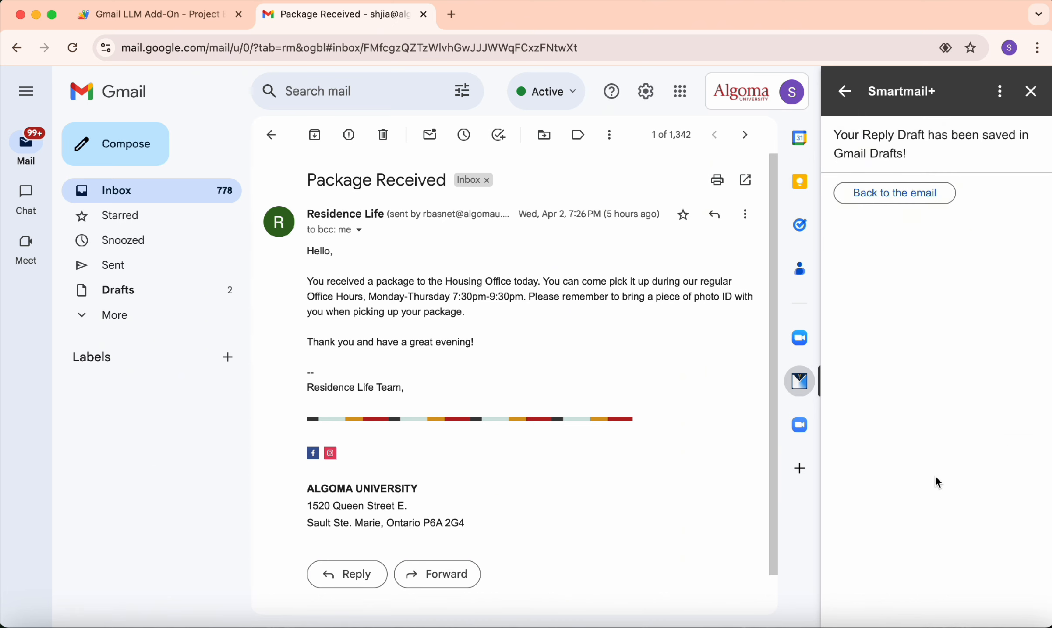
{"action": "left_click", "coordinate": [157, 291]}
{"action": "left_click", "coordinate": [425, 218]}
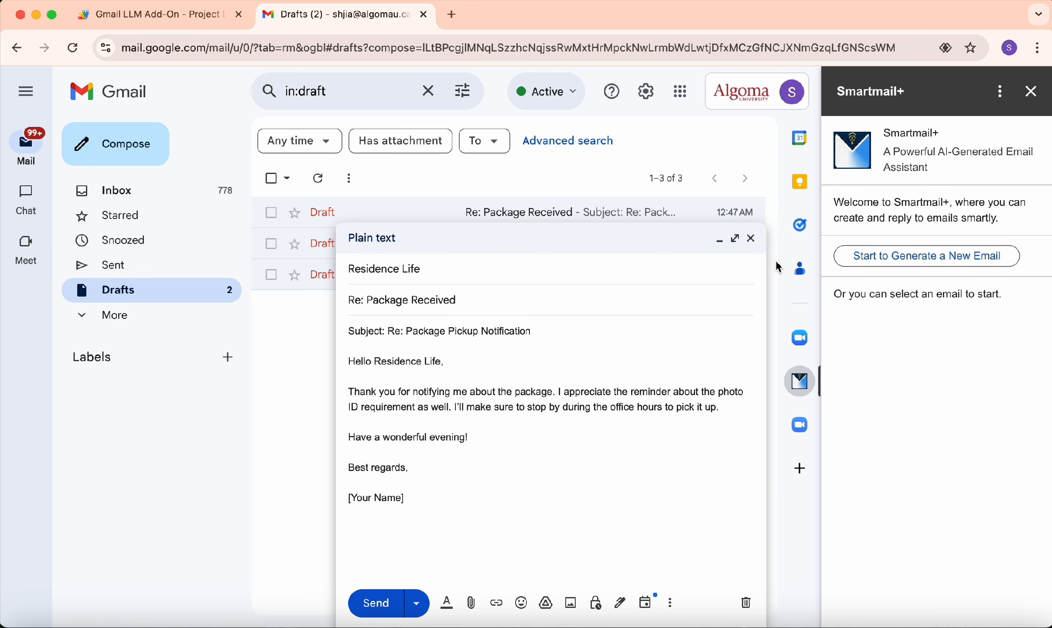
{"action": "left_click", "coordinate": [752, 239]}
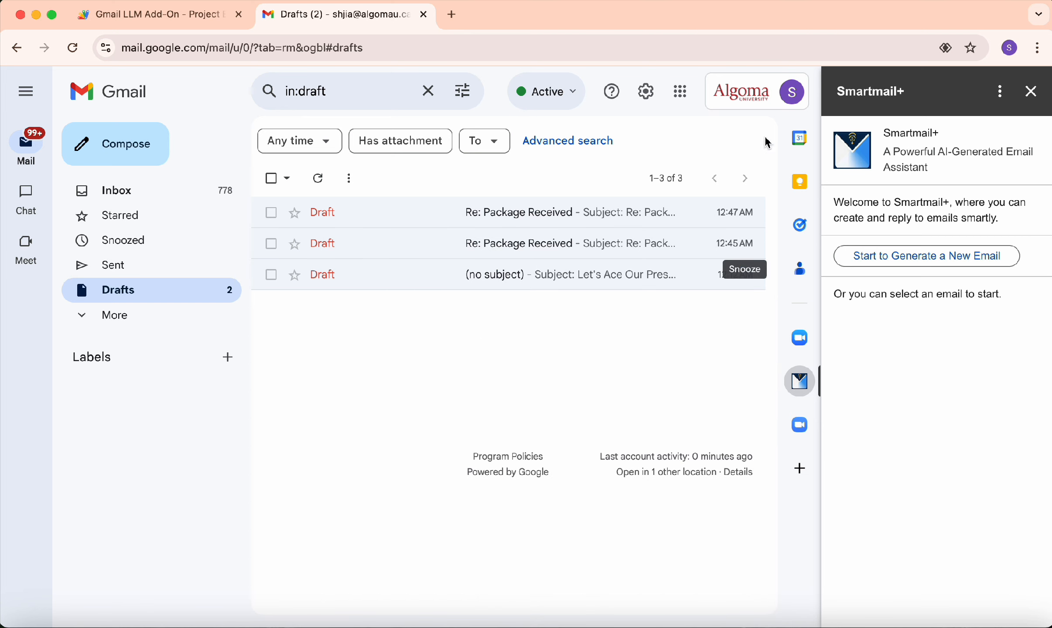
Go back to the inbox and open the "Package Received" email from Residence Life again
{"action": "left_click", "coordinate": [123, 96]}
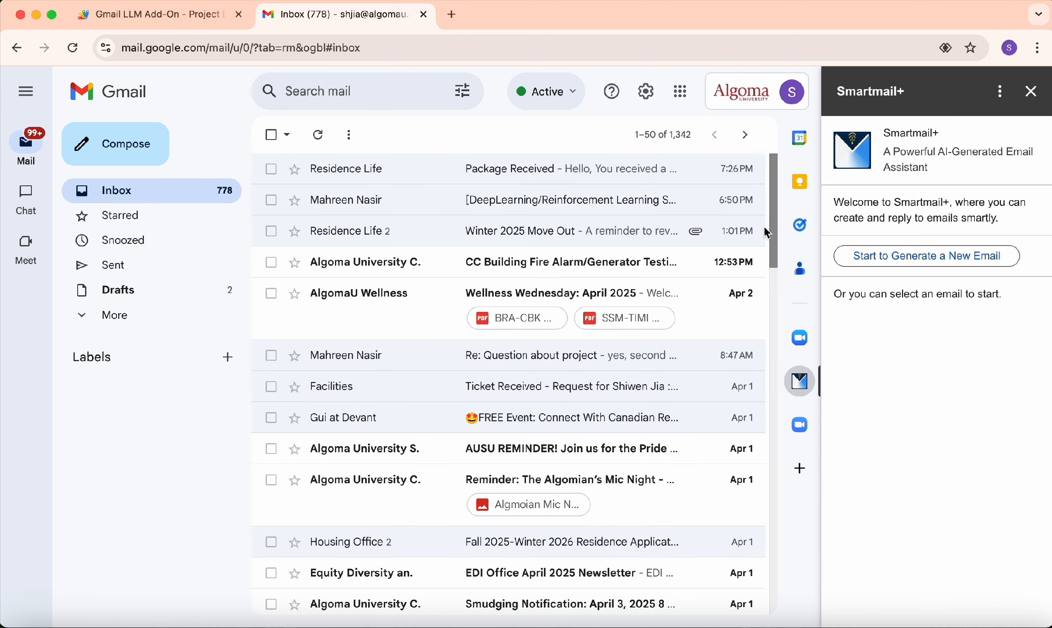
{"action": "left_click", "coordinate": [436, 171]}
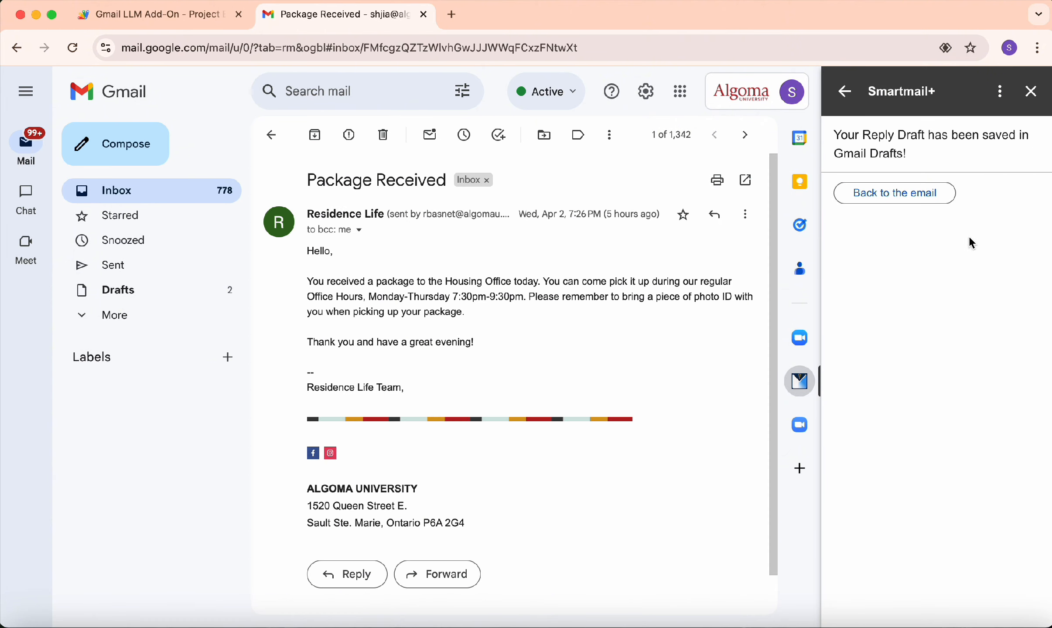
Open the "Two weeks left to apply to DLRL Summer School" email from the inbox and bring up Smartmail+'s reply scenarios for it
{"action": "left_click", "coordinate": [916, 197]}
{"action": "scroll", "coordinate": [868, 480], "scroll_direction": "down", "scroll_amount": 4}
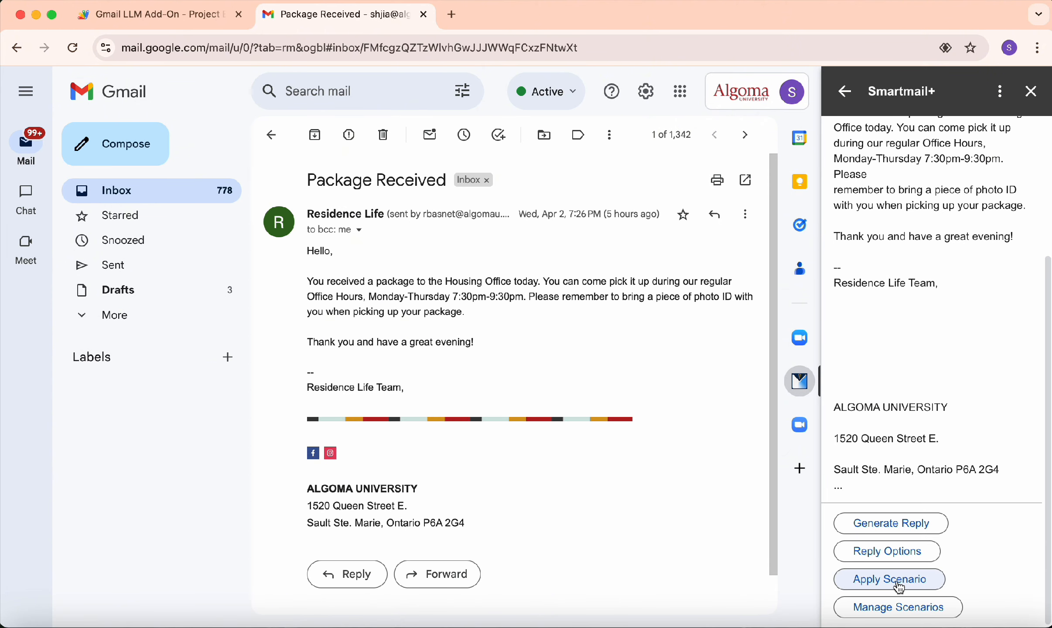
{"action": "left_click", "coordinate": [273, 135]}
{"action": "left_click", "coordinate": [399, 205]}
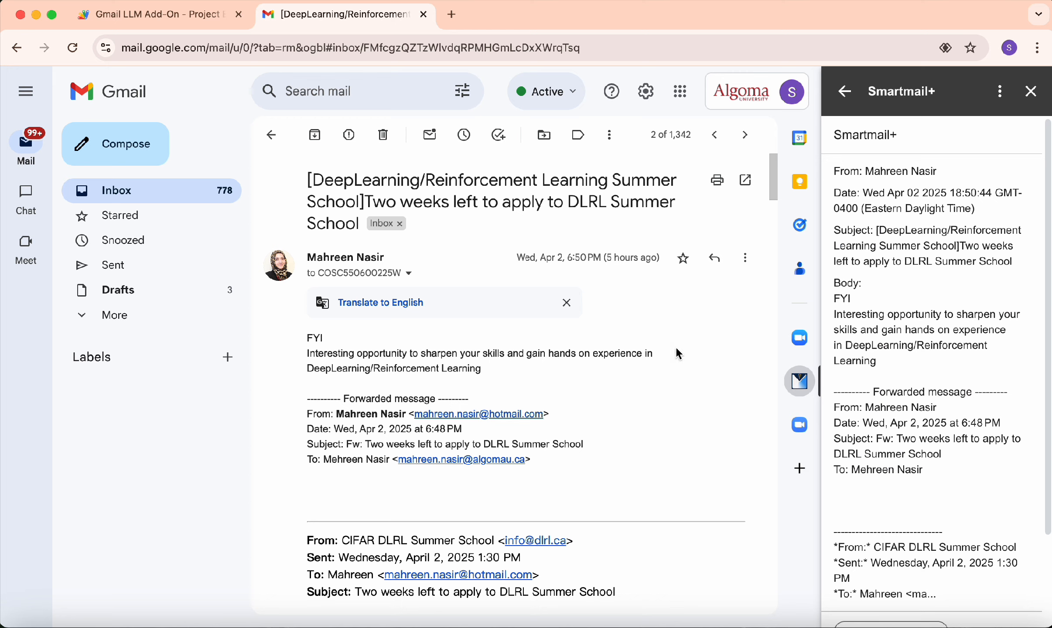
{"action": "scroll", "coordinate": [954, 430], "scroll_direction": "down", "scroll_amount": 3}
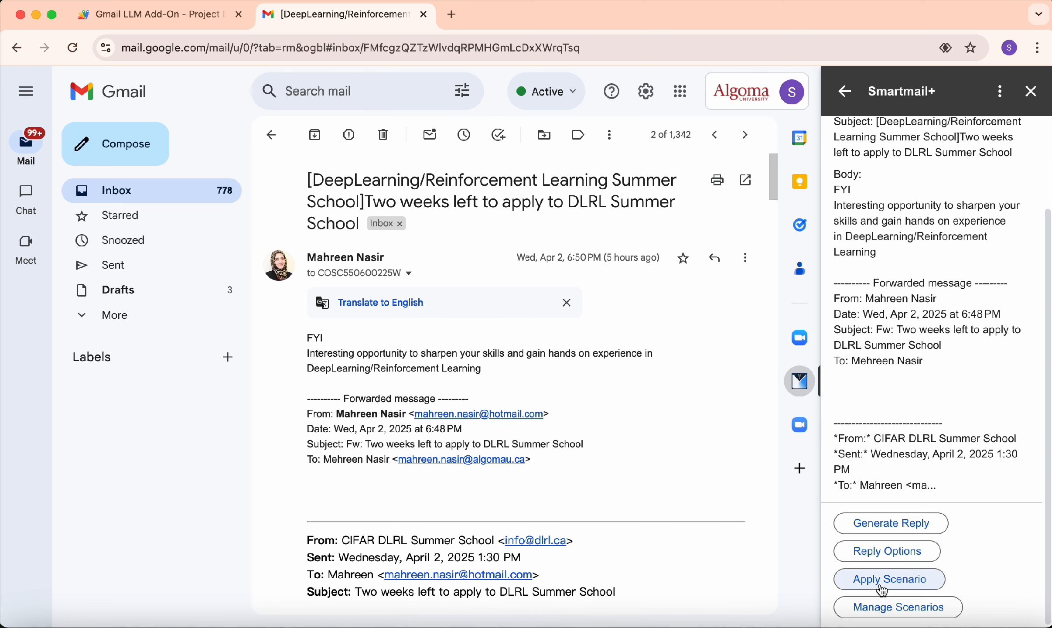
{"action": "left_click", "coordinate": [896, 590]}
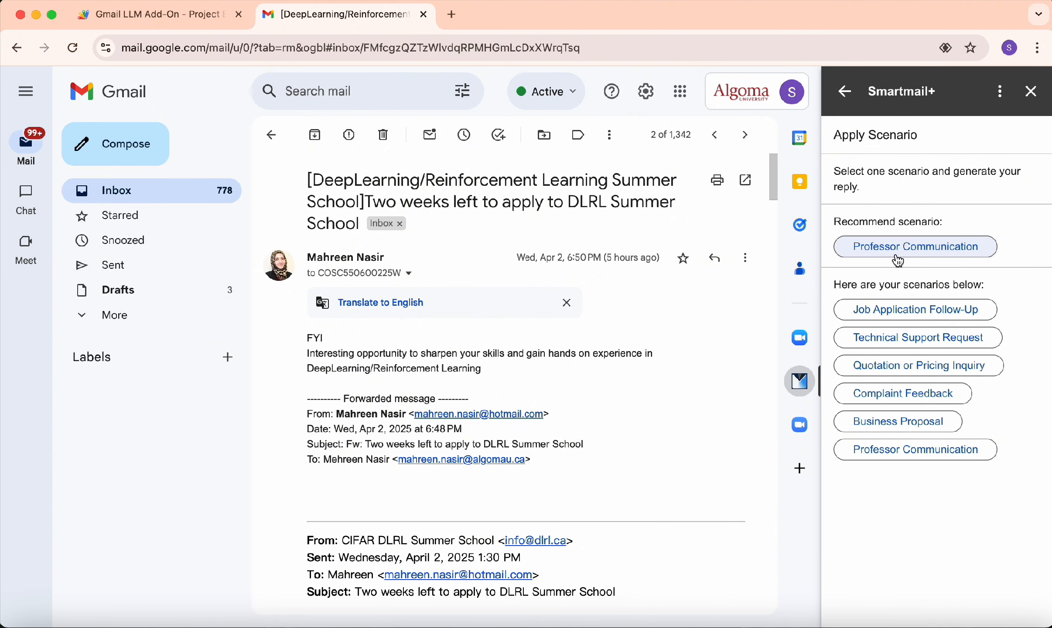
Review the recommended and available scenarios, generate a reply with the recommended Professor Communication scenario, and read it through
{"action": "double_click", "coordinate": [873, 287]}
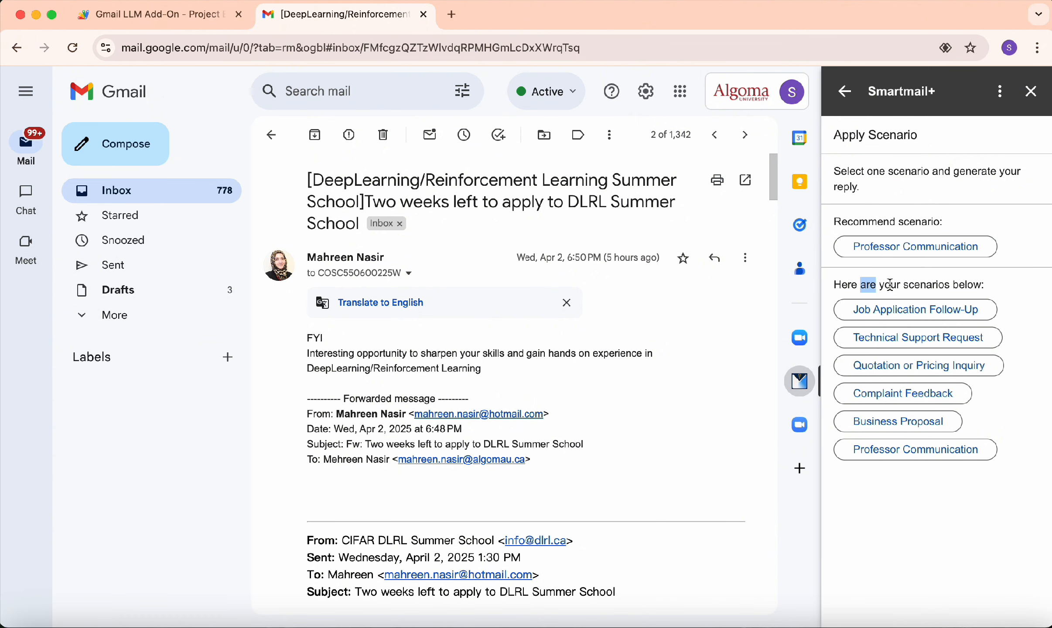
{"action": "double_click", "coordinate": [909, 287]}
{"action": "left_click", "coordinate": [976, 287]}
{"action": "double_click", "coordinate": [932, 286]}
{"action": "left_click", "coordinate": [998, 278]}
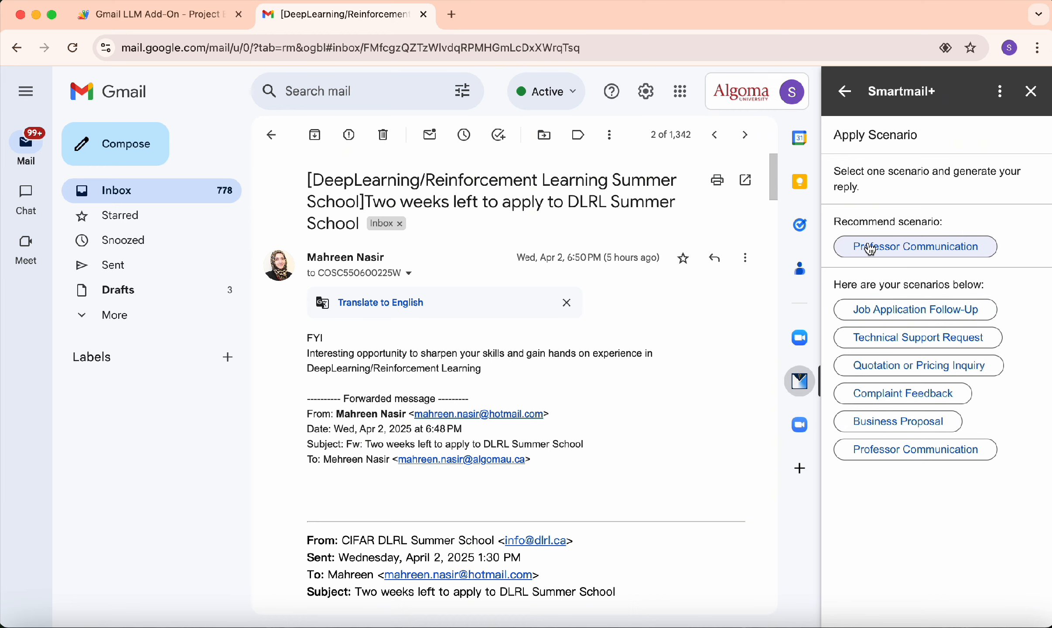
{"action": "double_click", "coordinate": [887, 221]}
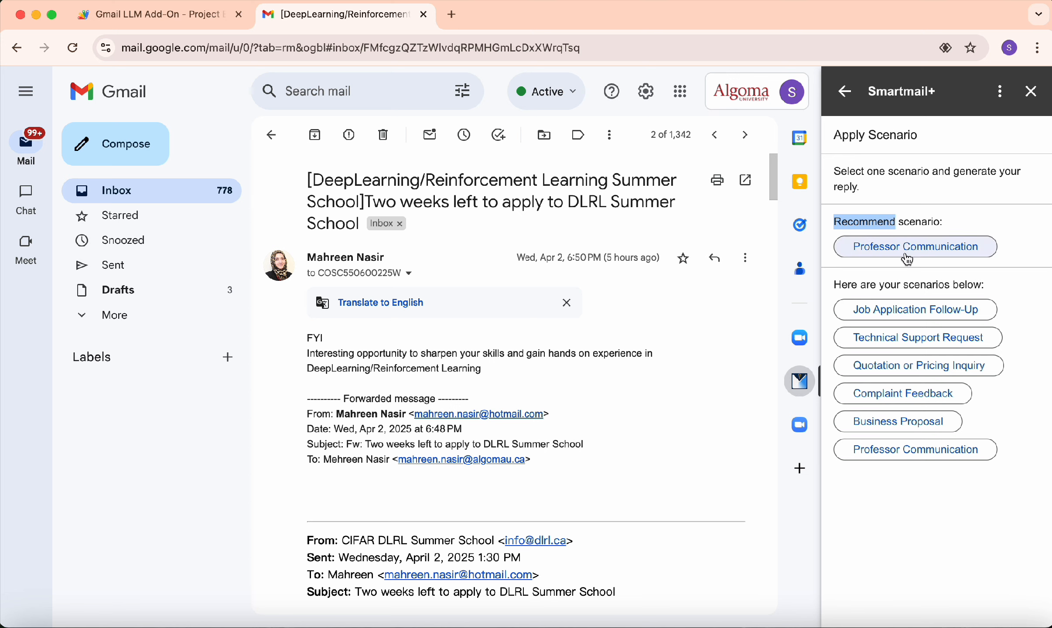
{"action": "left_click", "coordinate": [921, 249]}
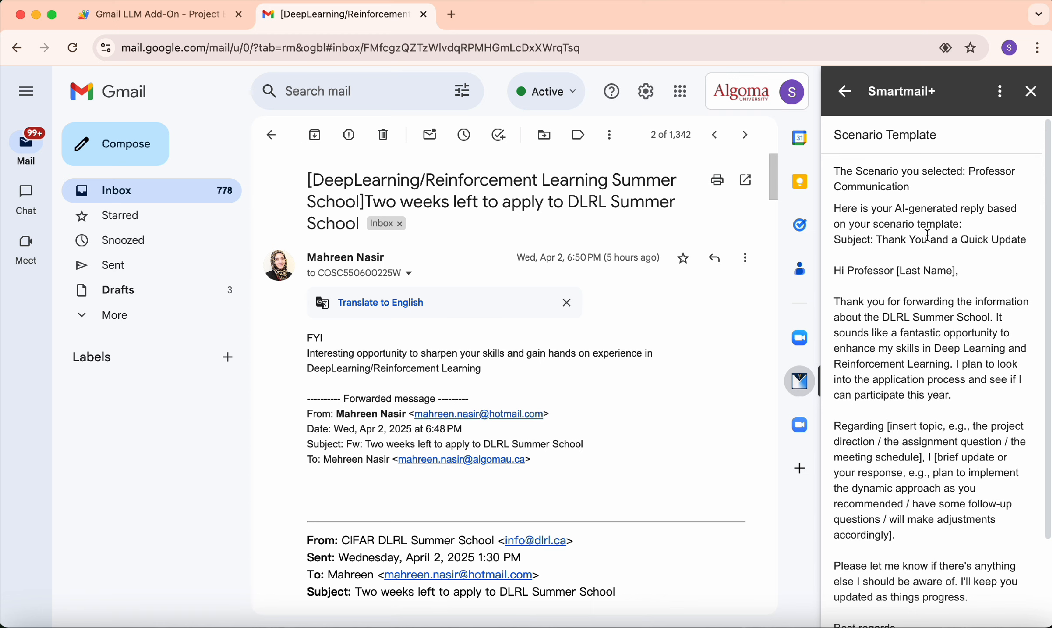
{"action": "scroll", "coordinate": [928, 244], "scroll_direction": "down", "scroll_amount": 2}
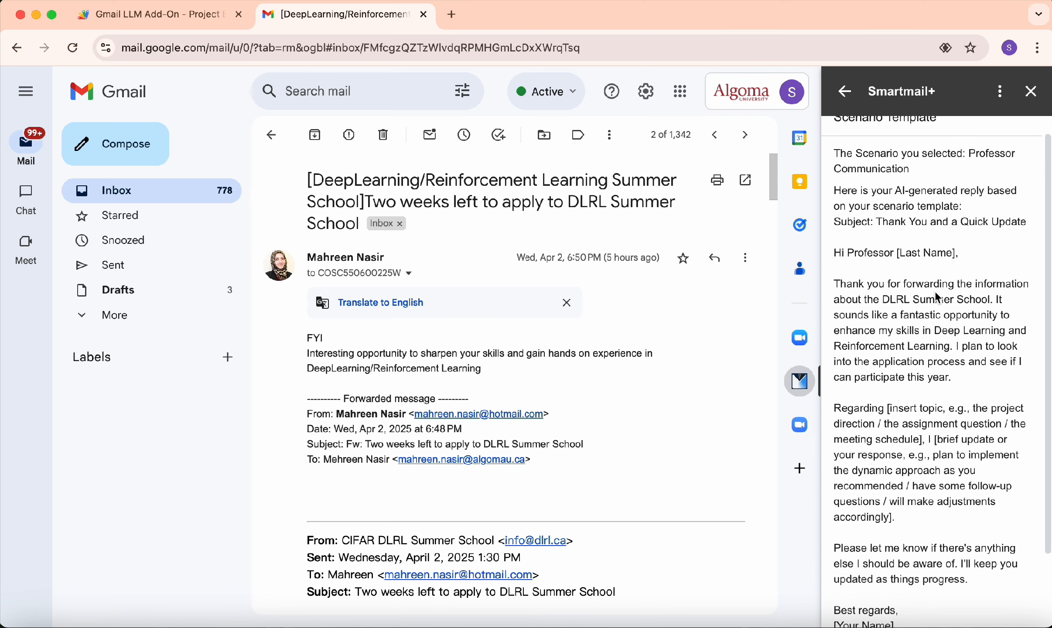
{"action": "scroll", "coordinate": [933, 297], "scroll_direction": "down", "scroll_amount": 3}
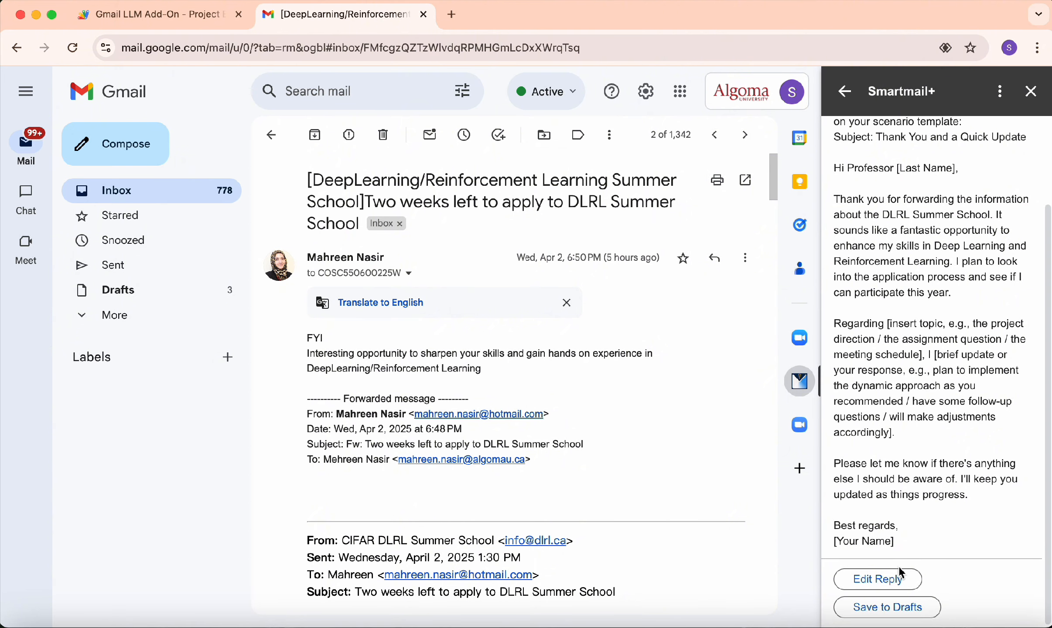
Look over the editing and feedback options for the generated scenario reply and save the reply to Gmail Drafts
{"action": "left_click", "coordinate": [885, 580]}
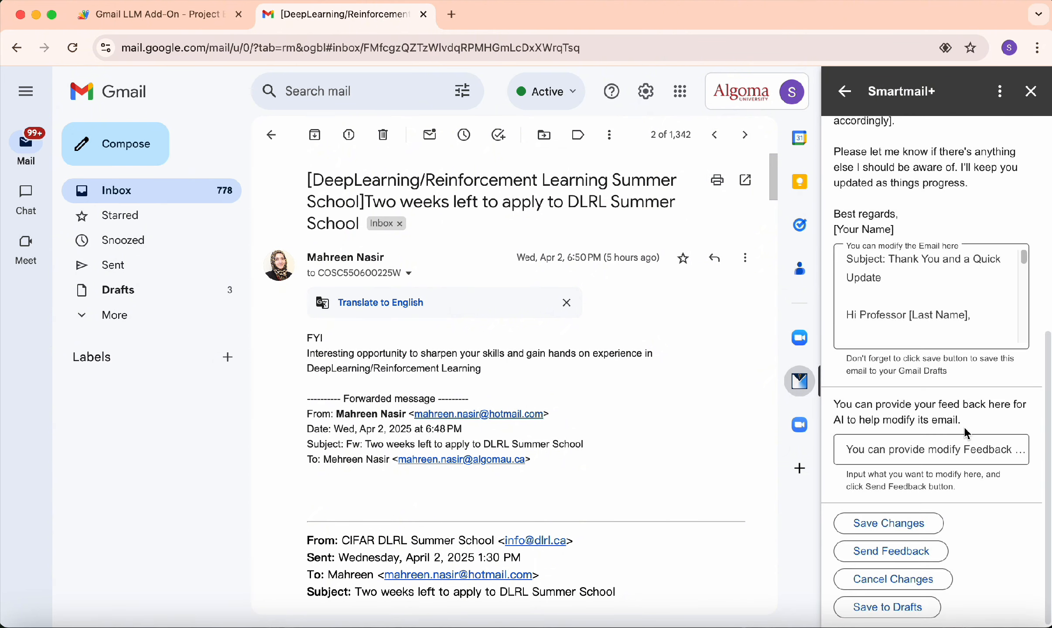
{"action": "scroll", "coordinate": [924, 502], "scroll_direction": "down", "scroll_amount": 1}
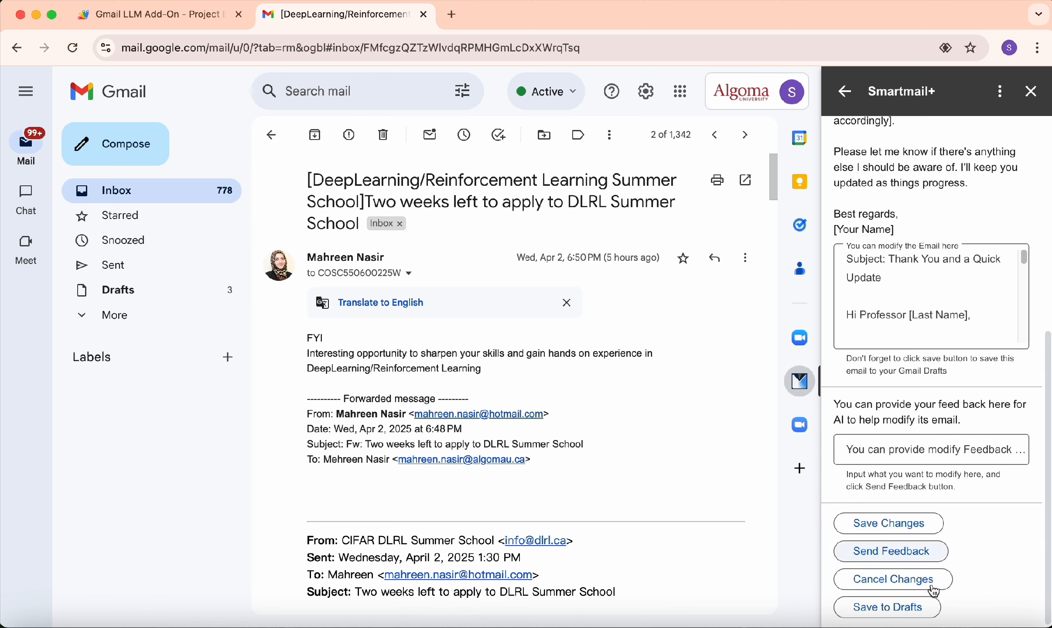
{"action": "left_click", "coordinate": [920, 606]}
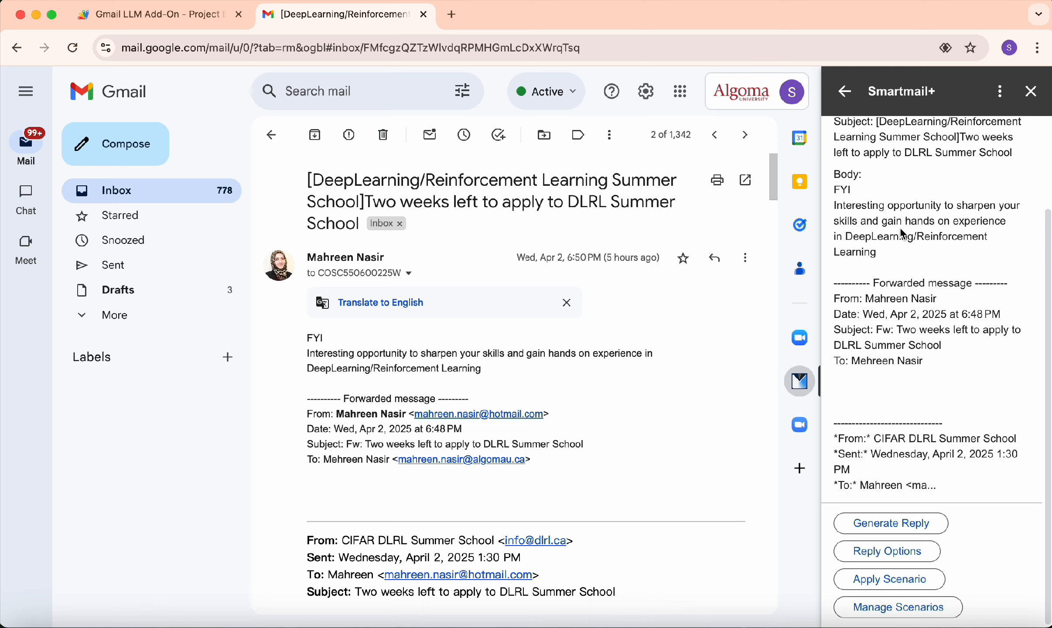
Open the "Wellness Wednesday: April 2025" email from the inbox and check whether Smartmail+ has a suitable reply scenario for it
{"action": "left_click", "coordinate": [272, 136]}
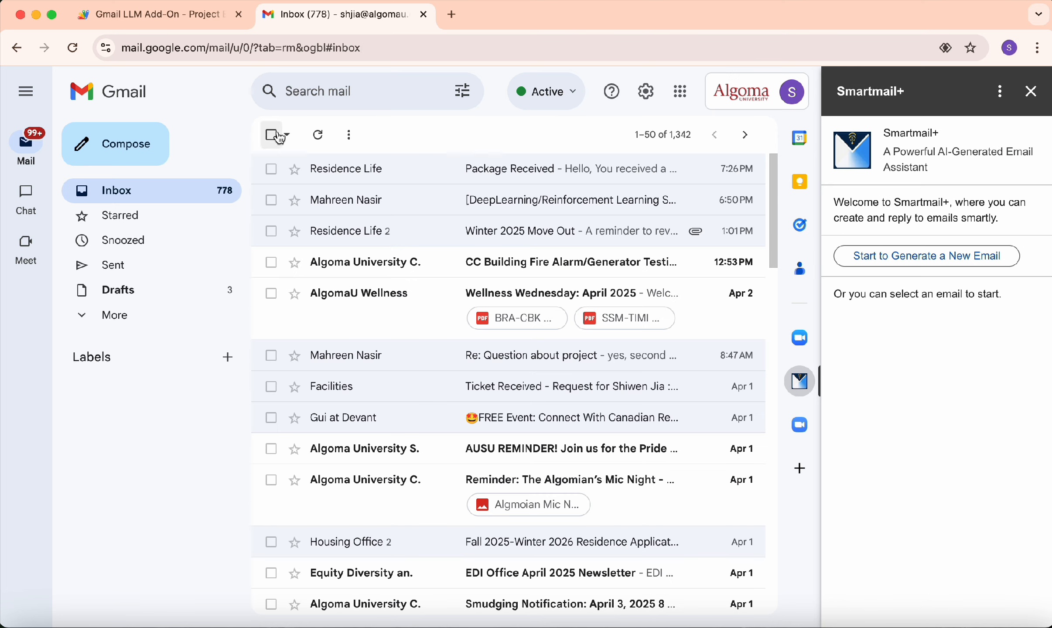
{"action": "left_click", "coordinate": [405, 307]}
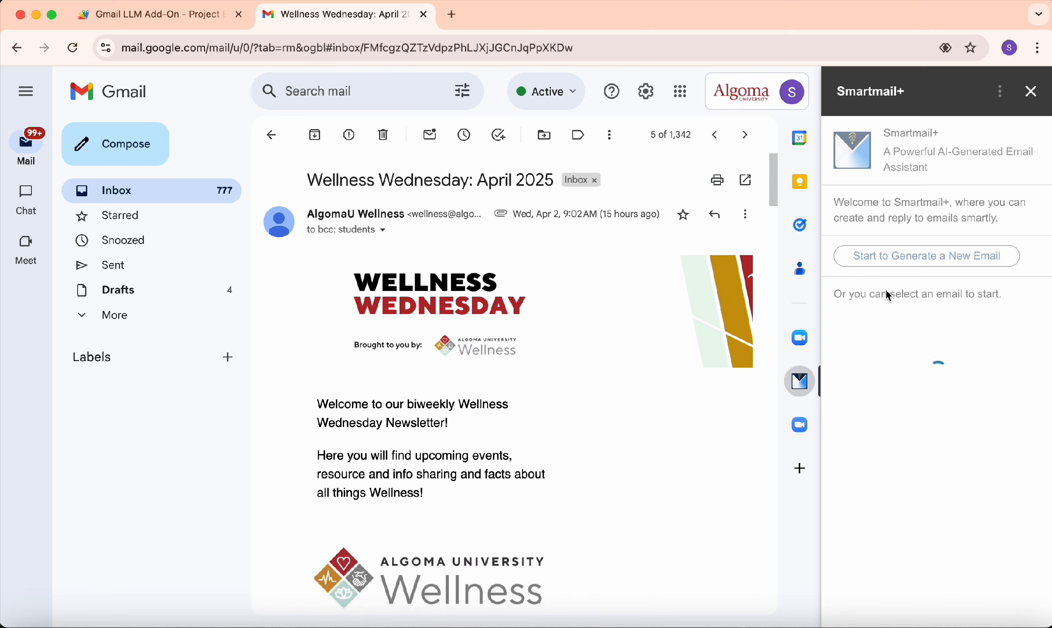
{"action": "scroll", "coordinate": [948, 481], "scroll_direction": "down", "scroll_amount": 2}
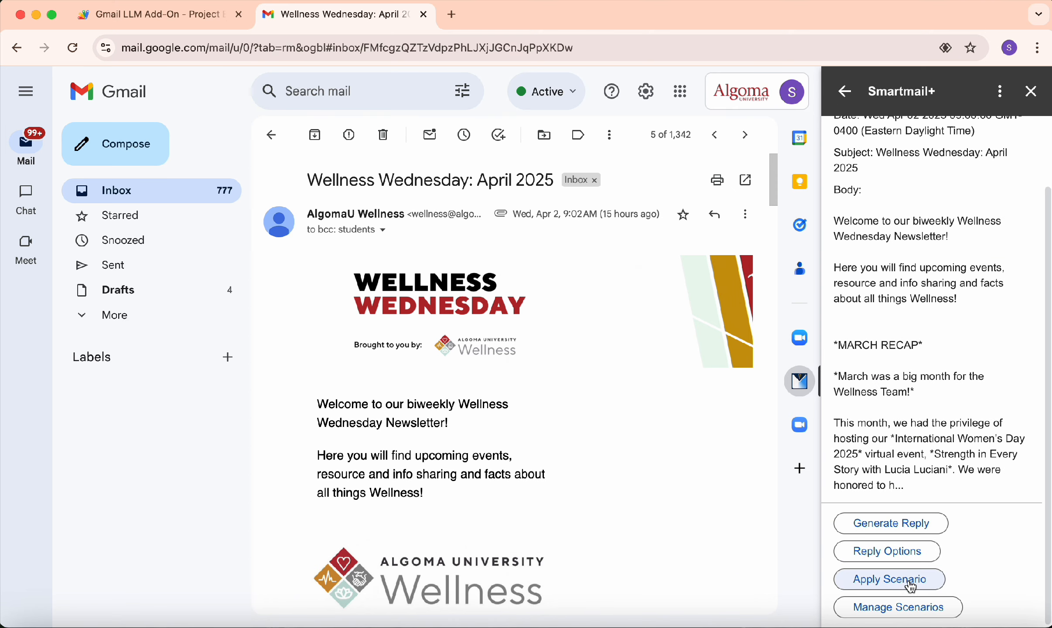
{"action": "left_click", "coordinate": [913, 582]}
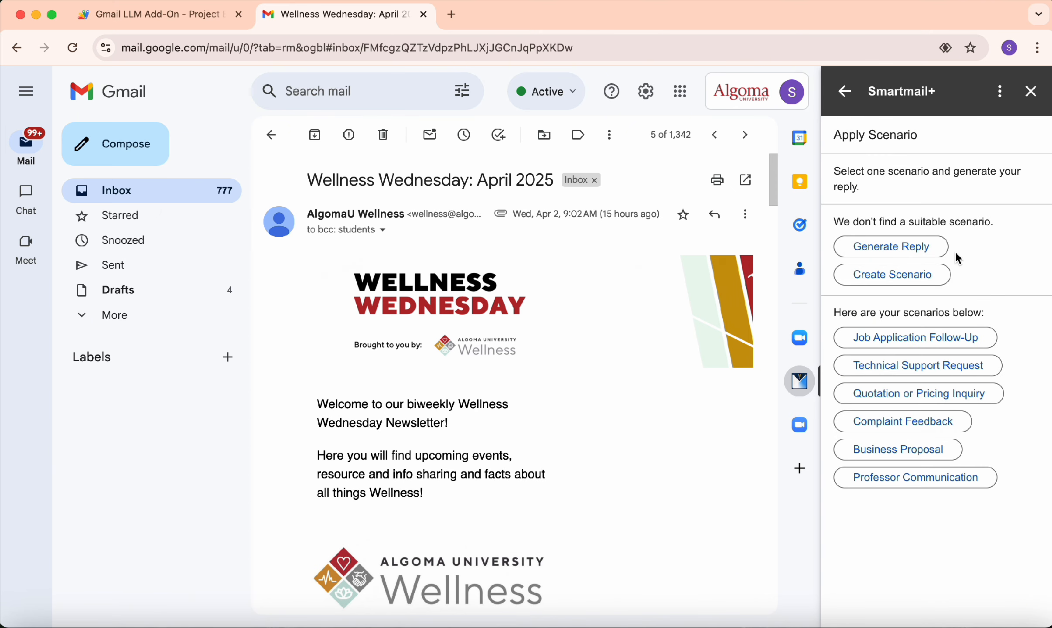
{"action": "triple_click", "coordinate": [853, 221]}
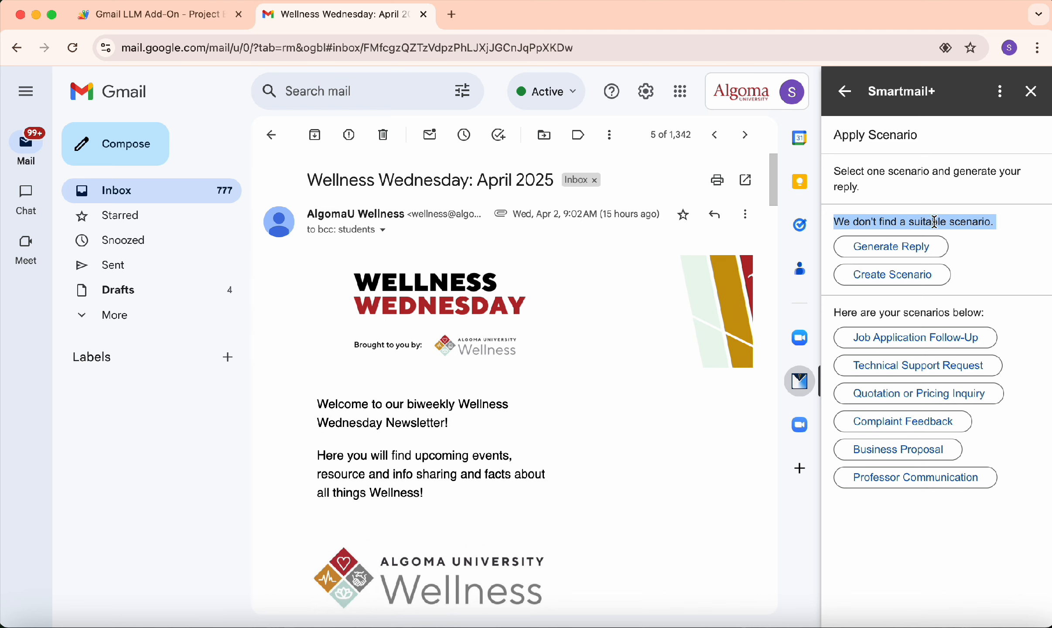
{"action": "double_click", "coordinate": [934, 221]}
{"action": "double_click", "coordinate": [979, 222]}
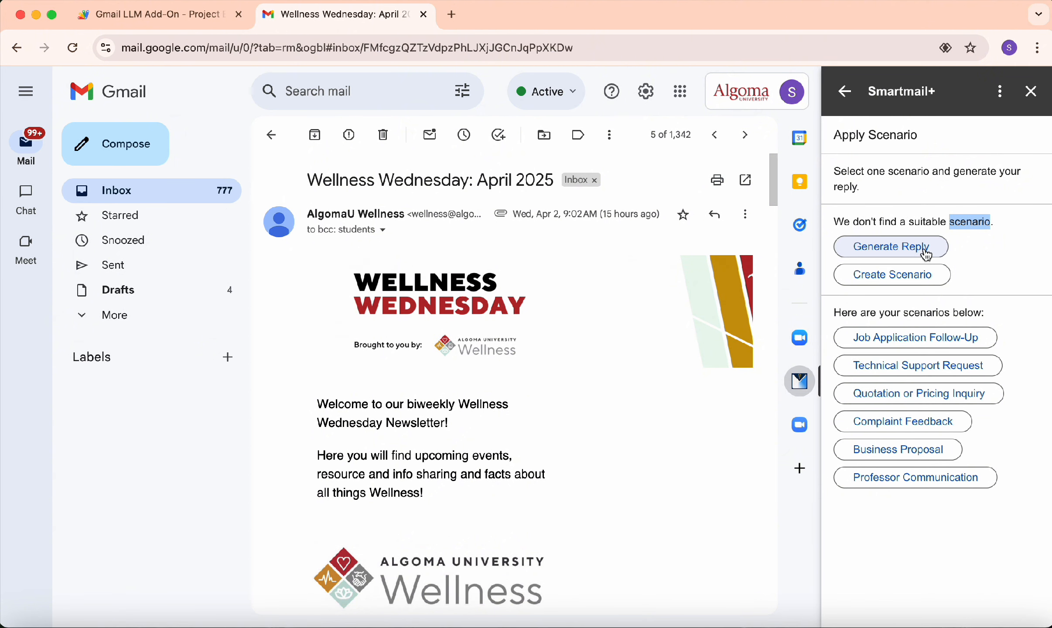
Start a new scenario named "wellness wednesday" with the details "I like sport I like music I like movie"
{"action": "left_click", "coordinate": [906, 284]}
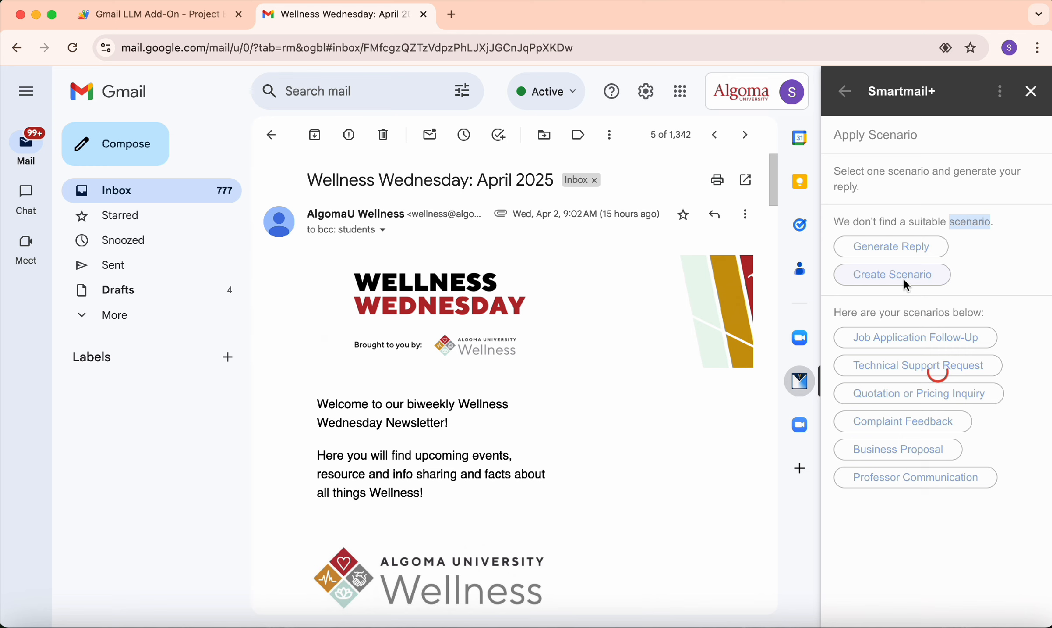
{"action": "left_click", "coordinate": [905, 181]}
{"action": "type", "text": "W"}
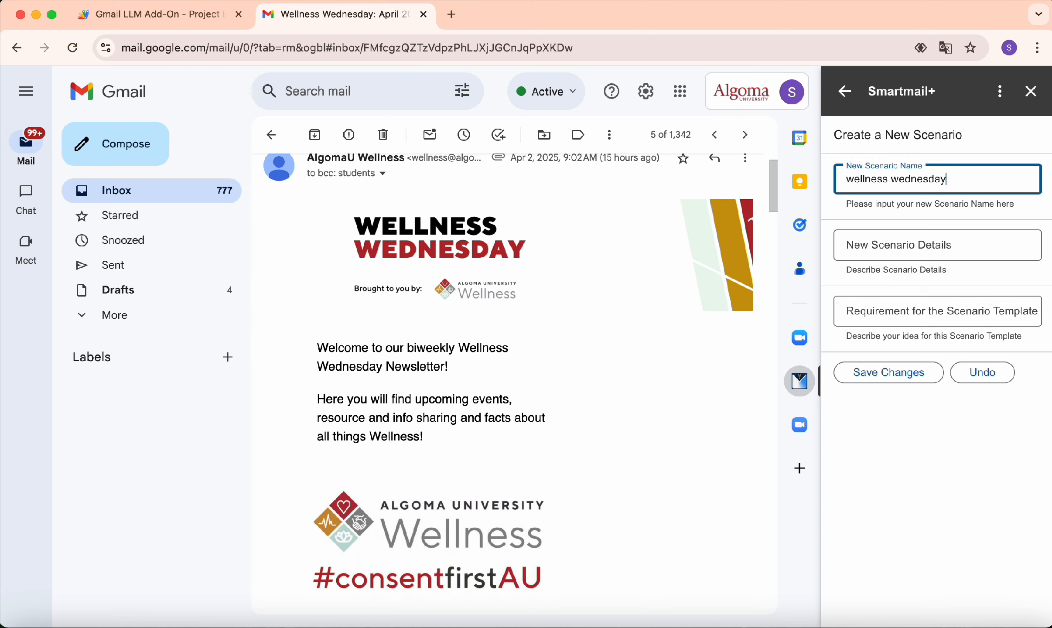
{"action": "left_click", "coordinate": [928, 246]}
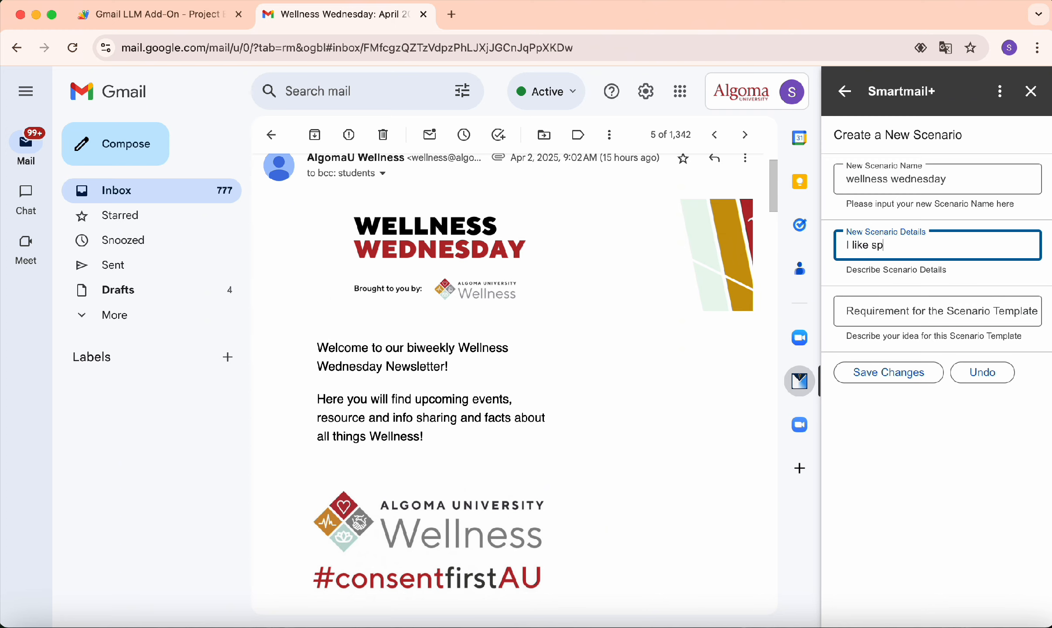
{"action": "type", "text": "I like sport I like music I like movie"}
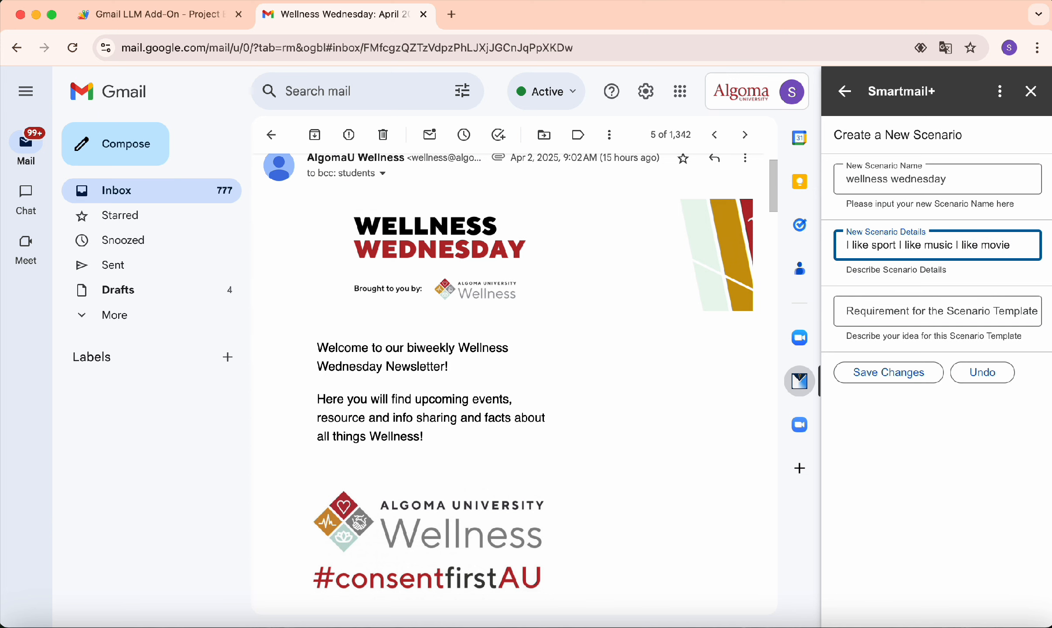
Set the new scenario's template requirement to "I want join any event" and save the scenario
{"action": "left_click", "coordinate": [937, 320]}
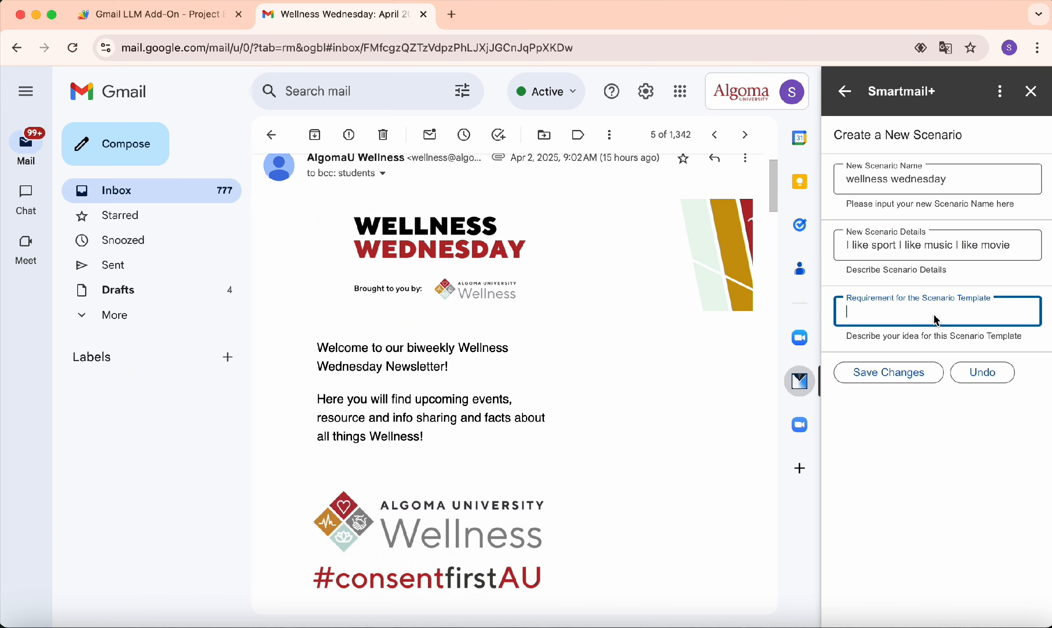
{"action": "type", "text": "I"}
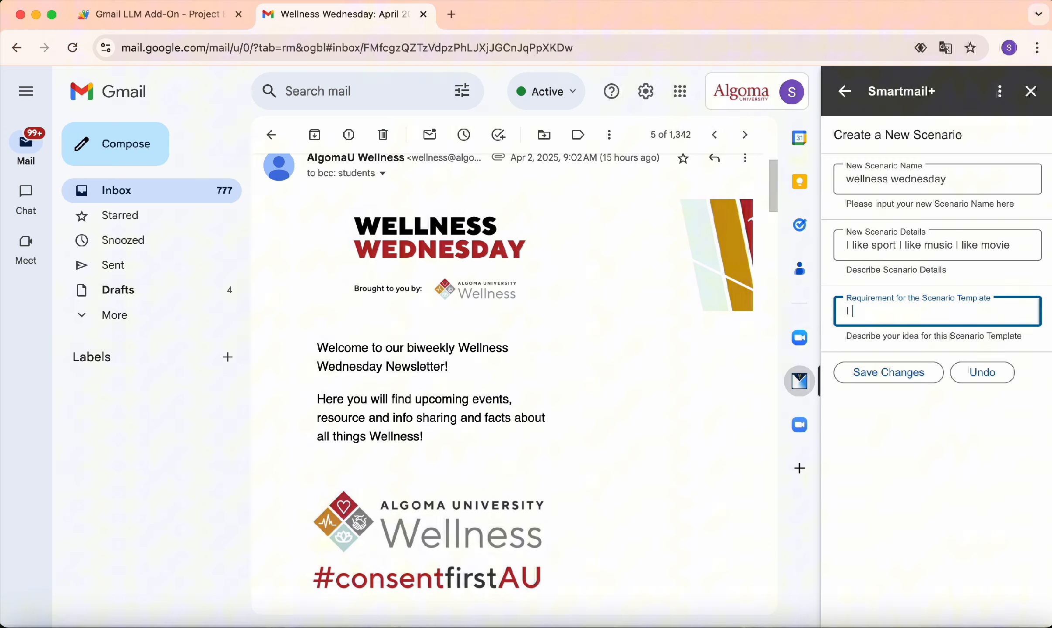
{"action": "type", "text": "want join"}
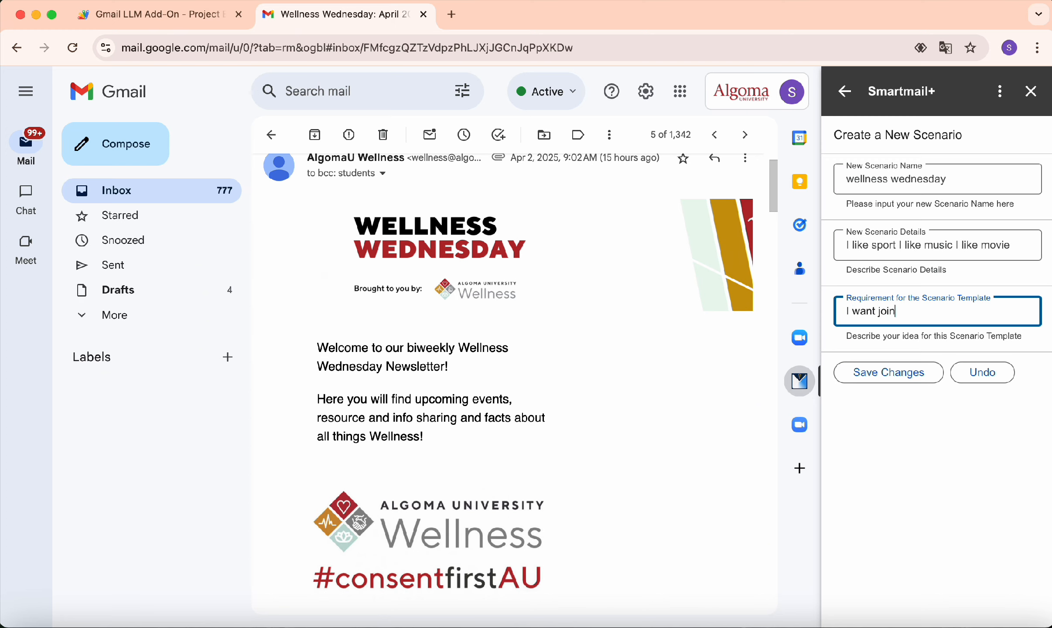
{"action": "type", "text": " any event"}
{"action": "left_click", "coordinate": [883, 373]}
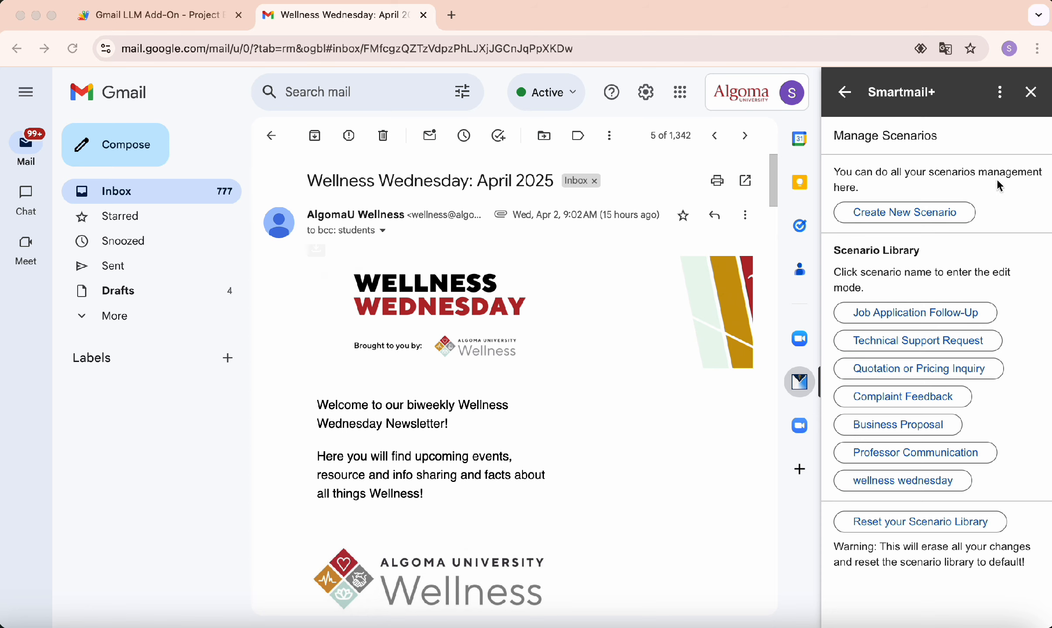
Open the "wellness wednesday" scenario for editing and change its new scenario name to "Wellness wednesday"
{"action": "left_click", "coordinate": [918, 214]}
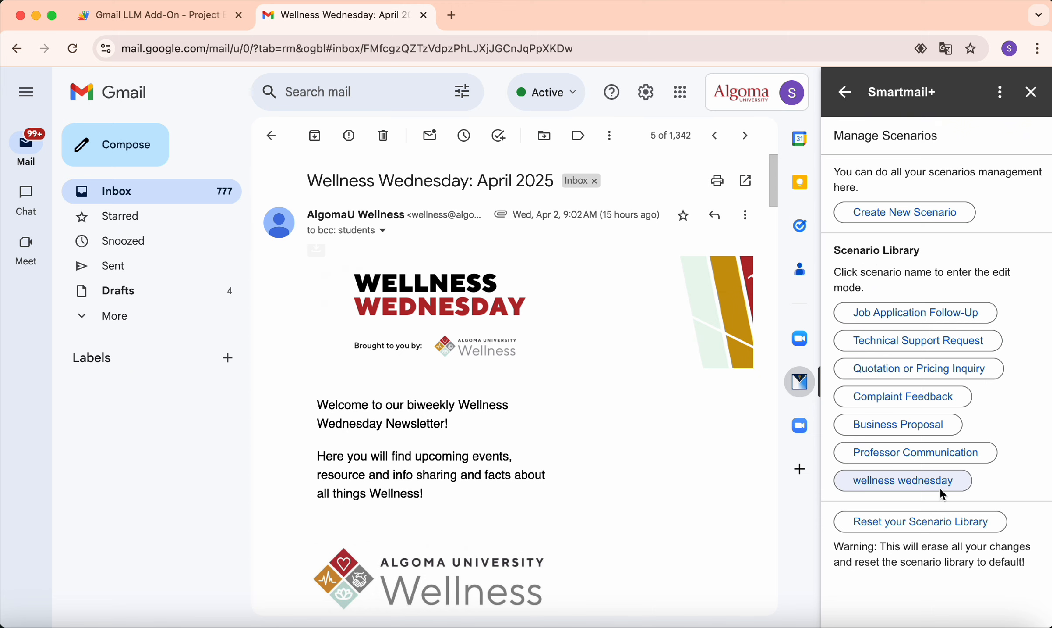
{"action": "left_click", "coordinate": [911, 485]}
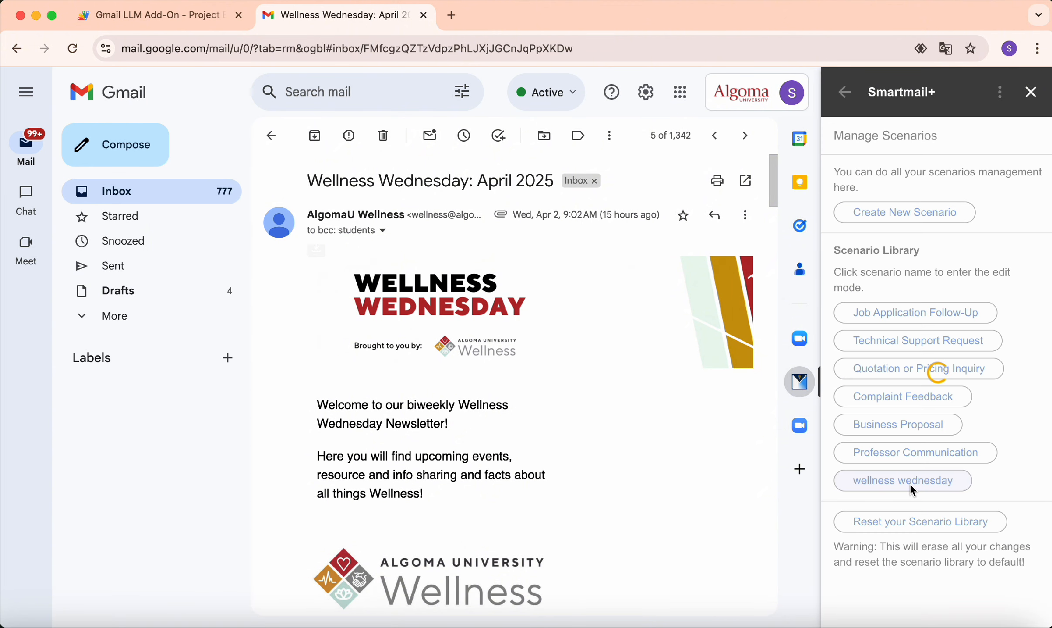
{"action": "left_click", "coordinate": [934, 217]}
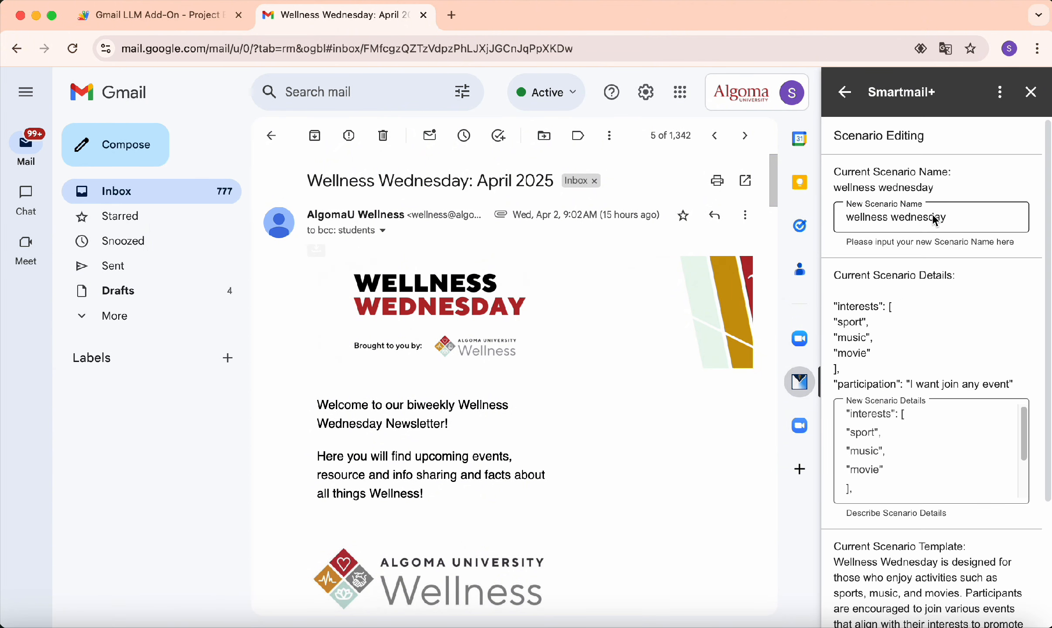
{"action": "triple_click", "coordinate": [877, 217]}
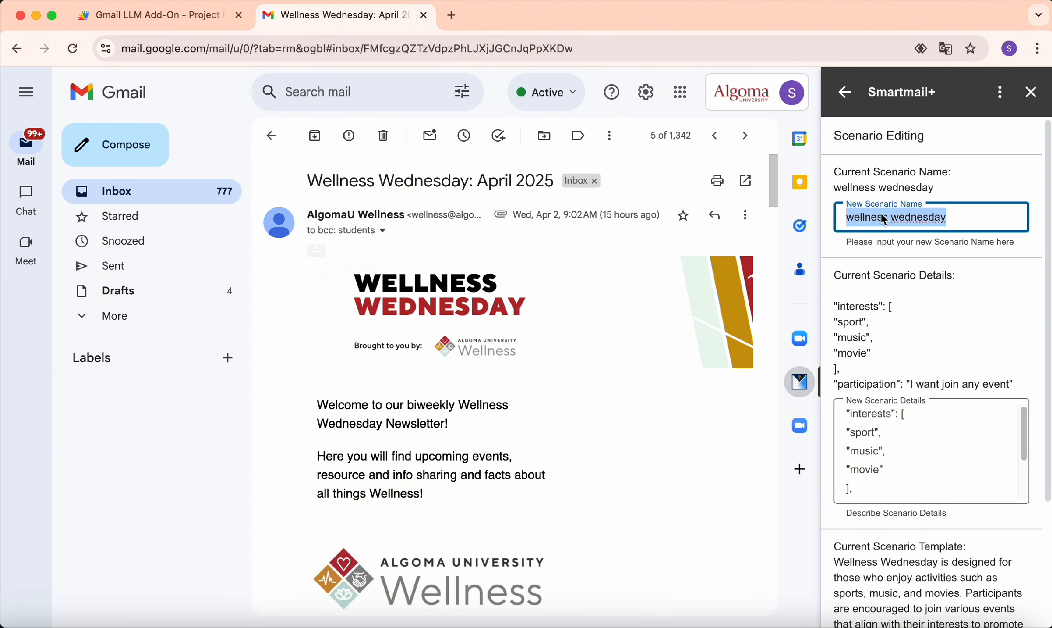
{"action": "left_click", "coordinate": [918, 191]}
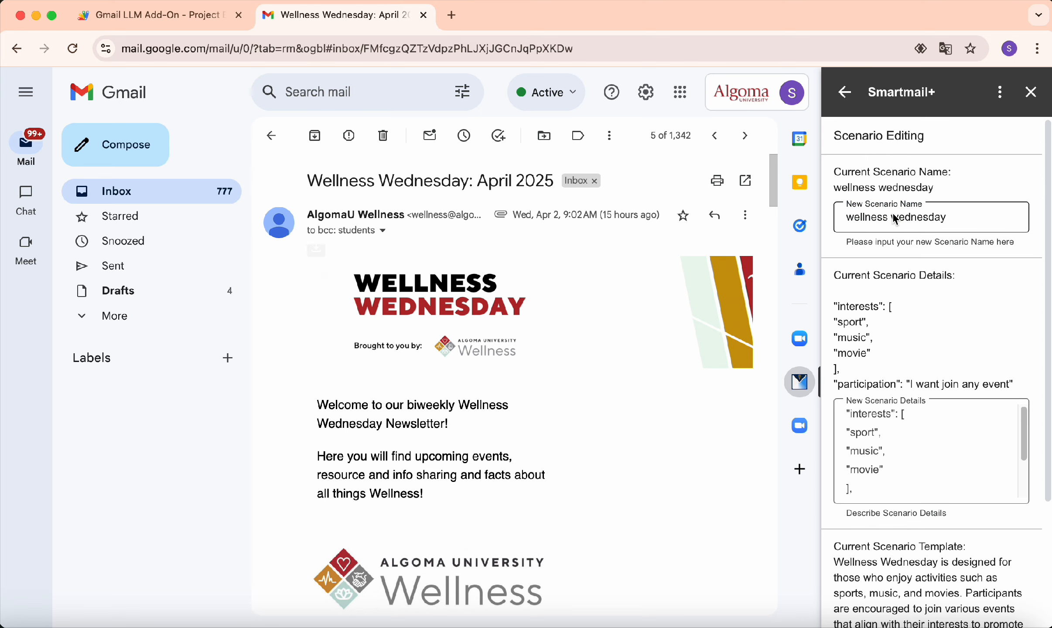
{"action": "left_click", "coordinate": [857, 221]}
{"action": "left_click_drag", "start_coordinate": [850, 216], "coordinate": [857, 222]}
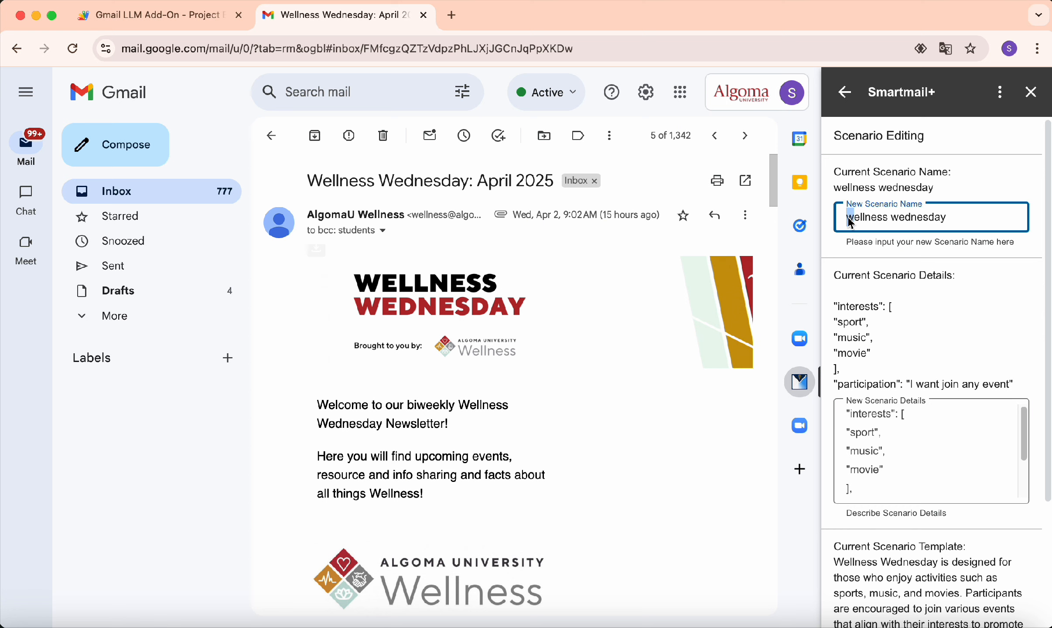
{"action": "type", "text": "W"}
{"action": "left_click", "coordinate": [899, 262]}
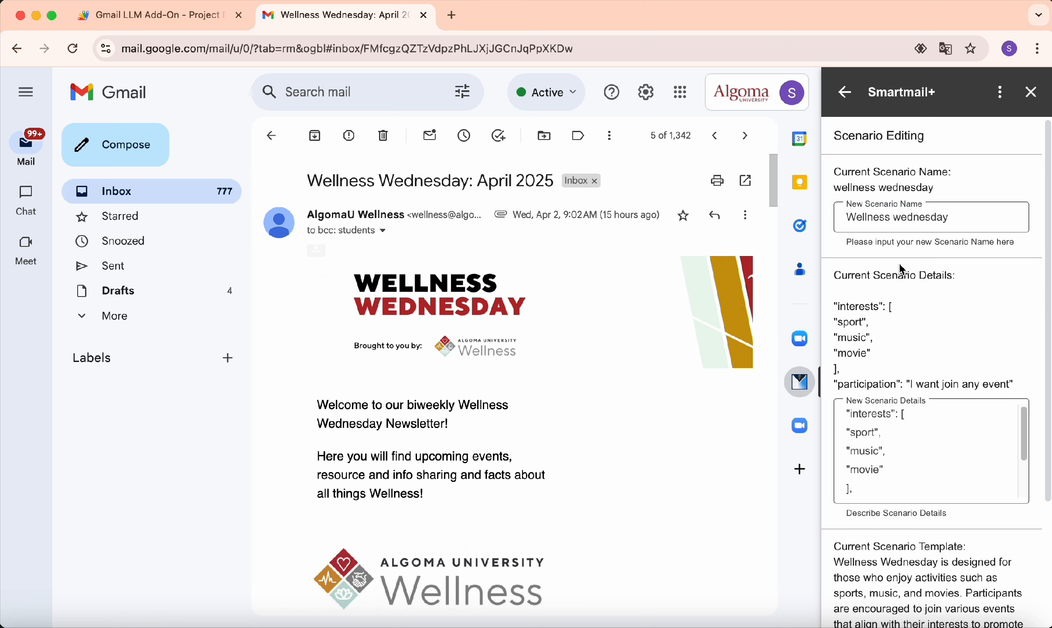
Examine the interests and participation entries in the scenario's details
{"action": "scroll", "coordinate": [920, 270], "scroll_direction": "down", "scroll_amount": 2}
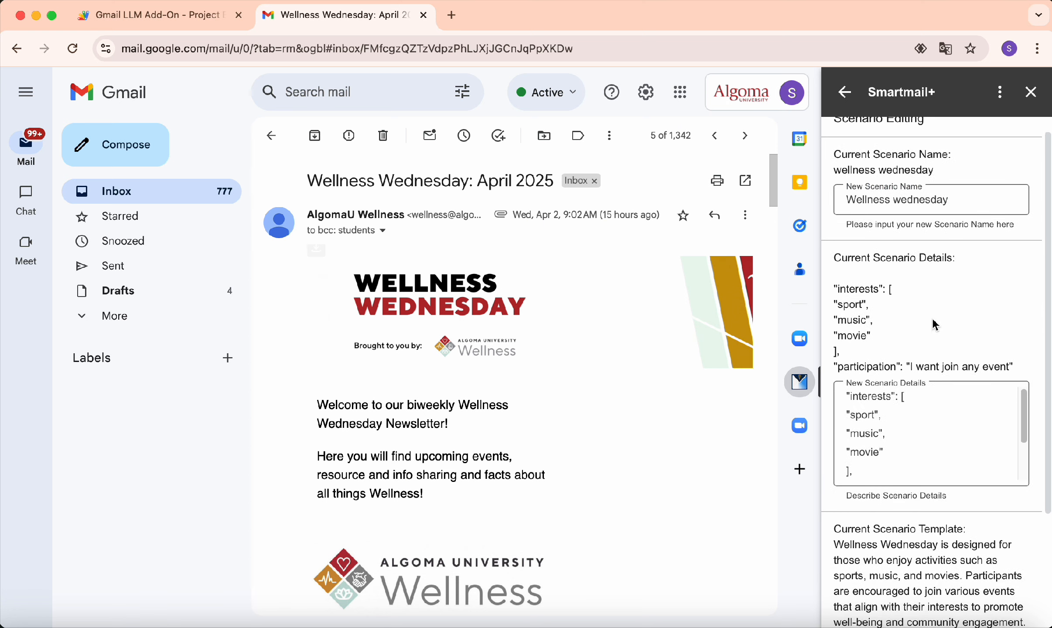
{"action": "left_click", "coordinate": [909, 411]}
{"action": "scroll", "coordinate": [909, 411], "scroll_direction": "down", "scroll_amount": 1}
{"action": "scroll", "coordinate": [907, 393], "scroll_direction": "up", "scroll_amount": 1}
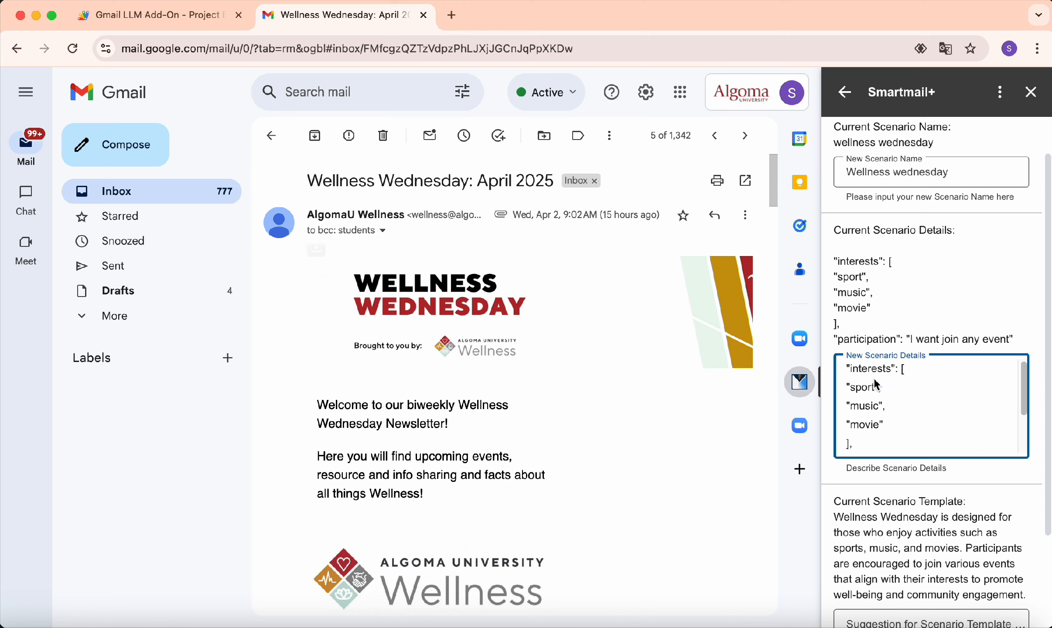
{"action": "double_click", "coordinate": [876, 373]}
{"action": "left_click", "coordinate": [916, 390]}
{"action": "double_click", "coordinate": [864, 387]}
{"action": "double_click", "coordinate": [865, 406]}
{"action": "double_click", "coordinate": [870, 423]}
{"action": "scroll", "coordinate": [915, 422], "scroll_direction": "down", "scroll_amount": 4}
{"action": "double_click", "coordinate": [867, 293]}
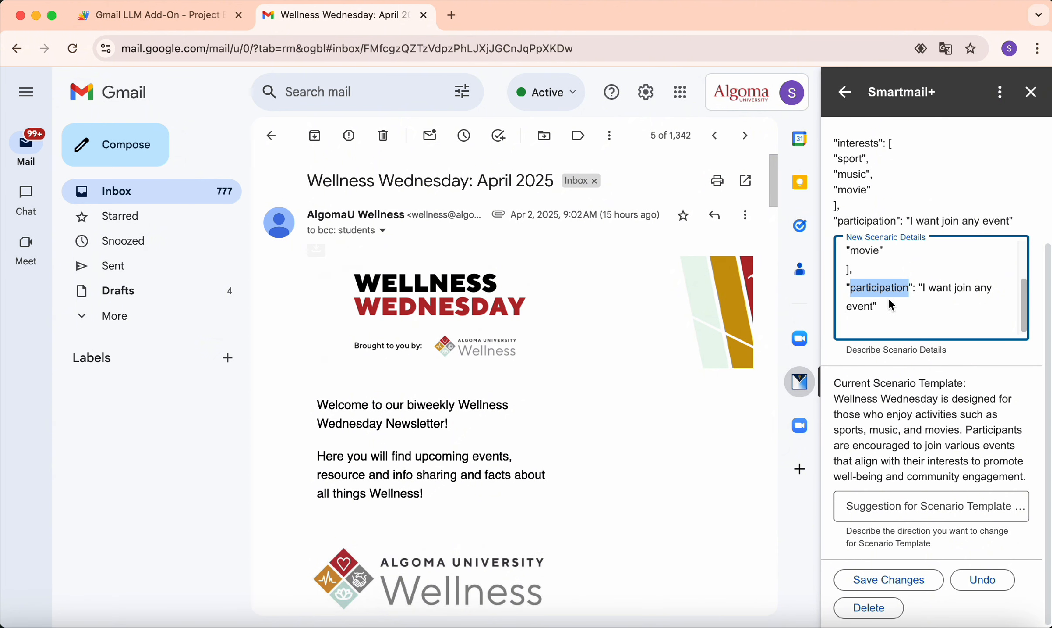
Set the scenario's template change suggestion to "Tell them I am free in every weekend!" and save the changes
{"action": "left_click", "coordinate": [905, 396]}
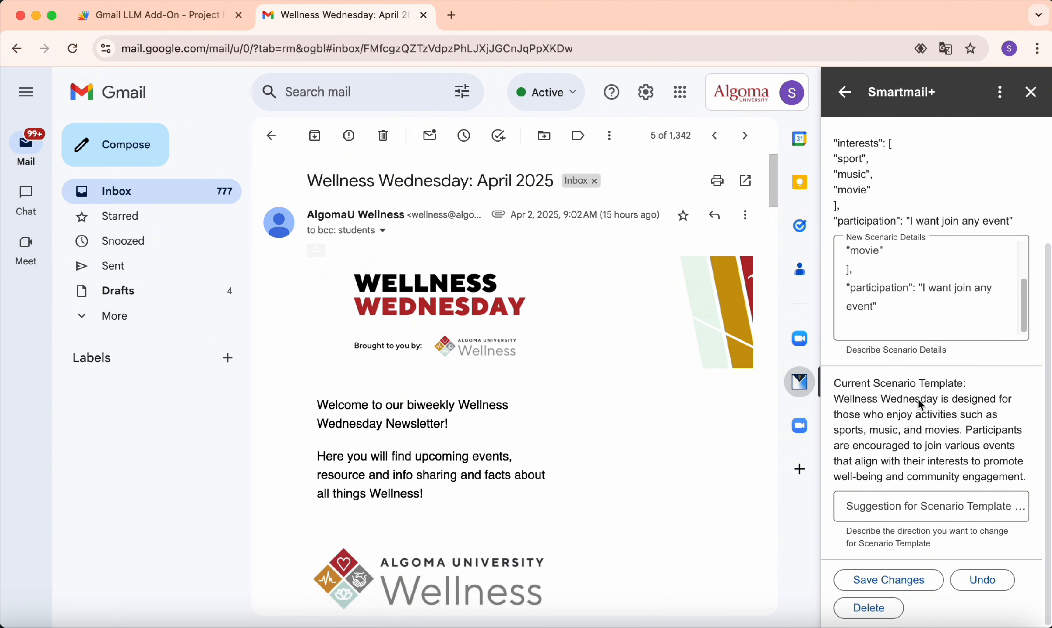
{"action": "left_click_drag", "start_coordinate": [837, 384], "coordinate": [963, 385]}
{"action": "double_click", "coordinate": [938, 387]}
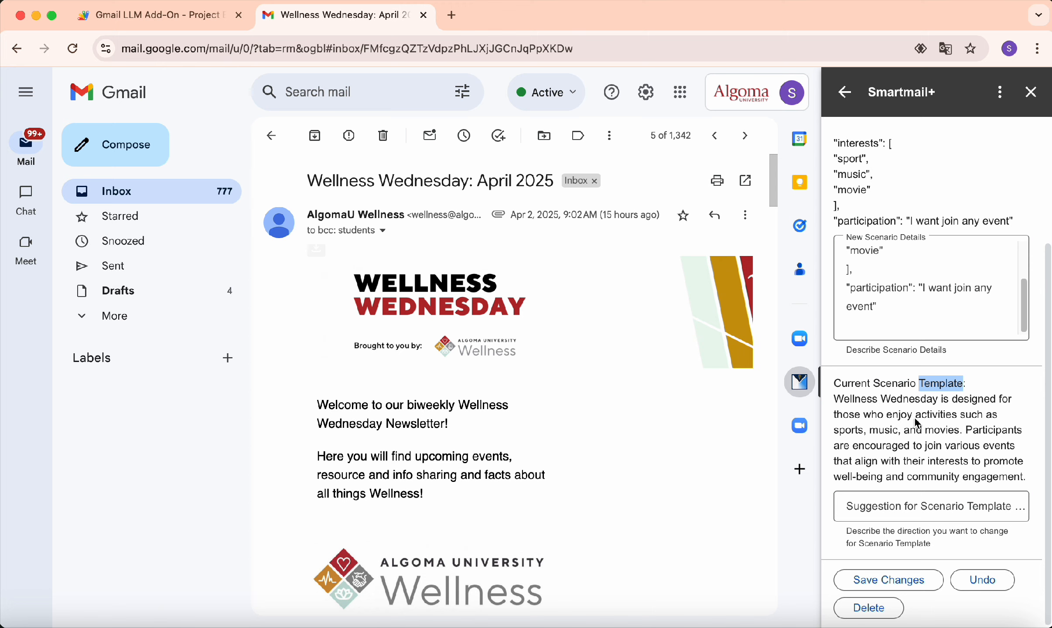
{"action": "left_click_drag", "start_coordinate": [834, 398], "coordinate": [1027, 480]}
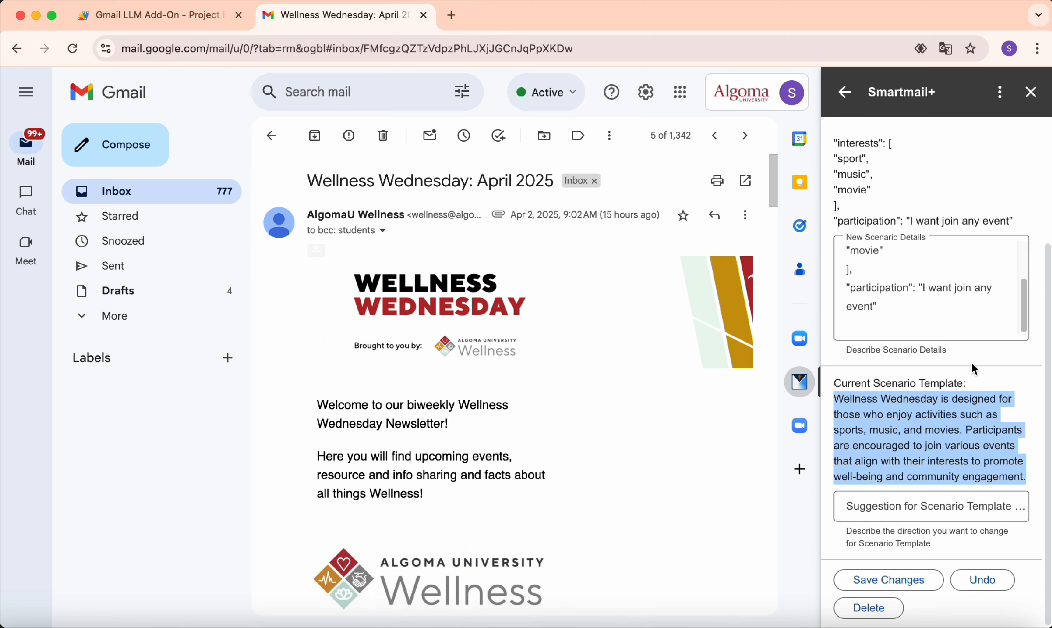
{"action": "scroll", "coordinate": [909, 187], "scroll_direction": "up", "scroll_amount": 3}
{"action": "scroll", "coordinate": [972, 287], "scroll_direction": "down", "scroll_amount": 3}
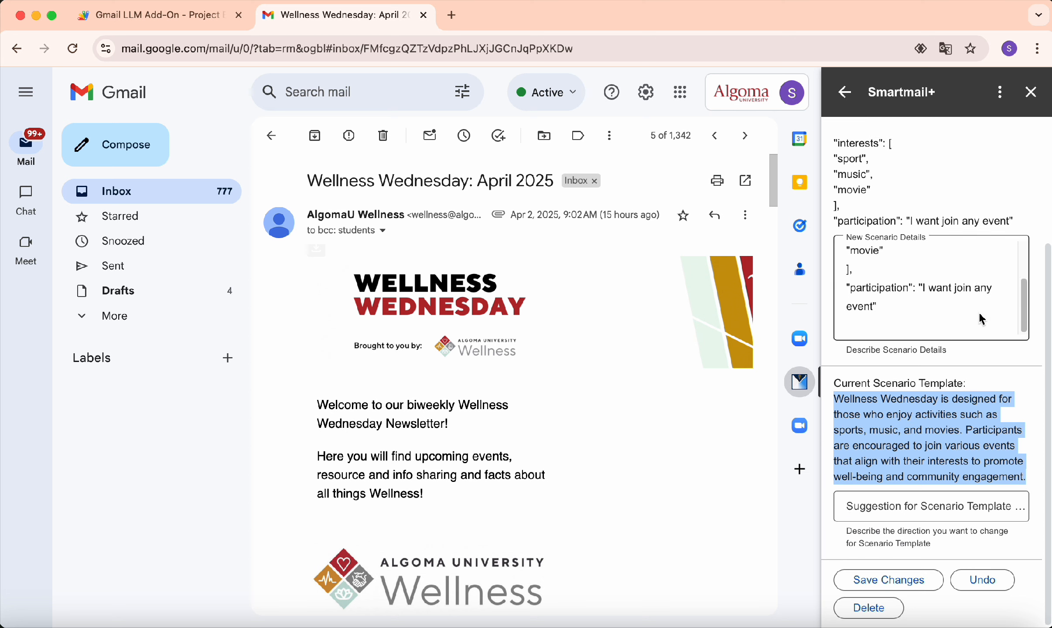
{"action": "left_click", "coordinate": [930, 511]}
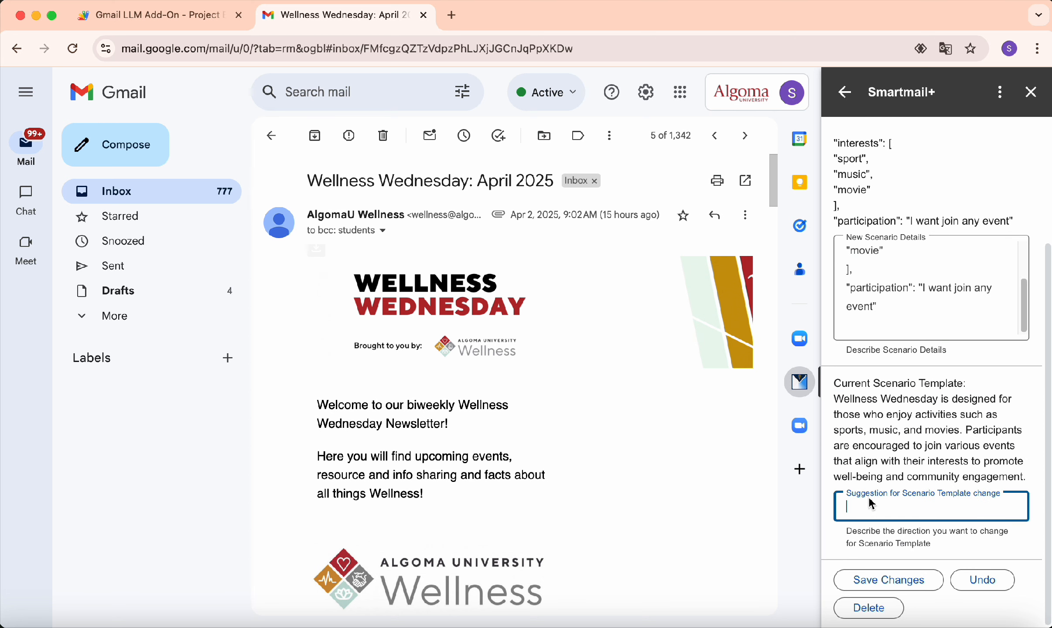
{"action": "type", "text": "Tell them I am free in ever"}
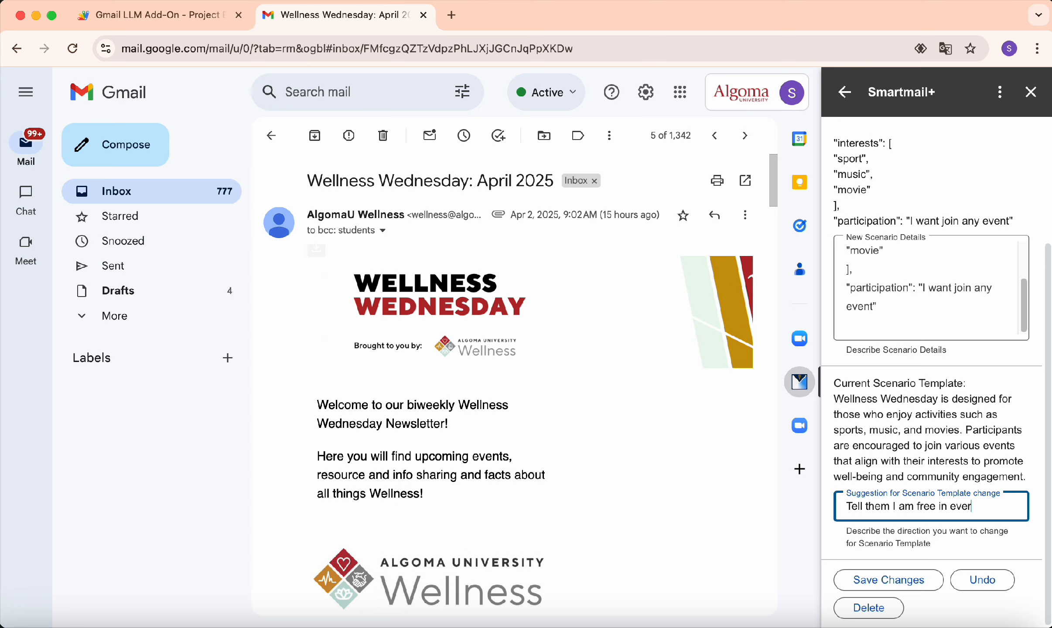
{"action": "type", "text": "y weekend!"}
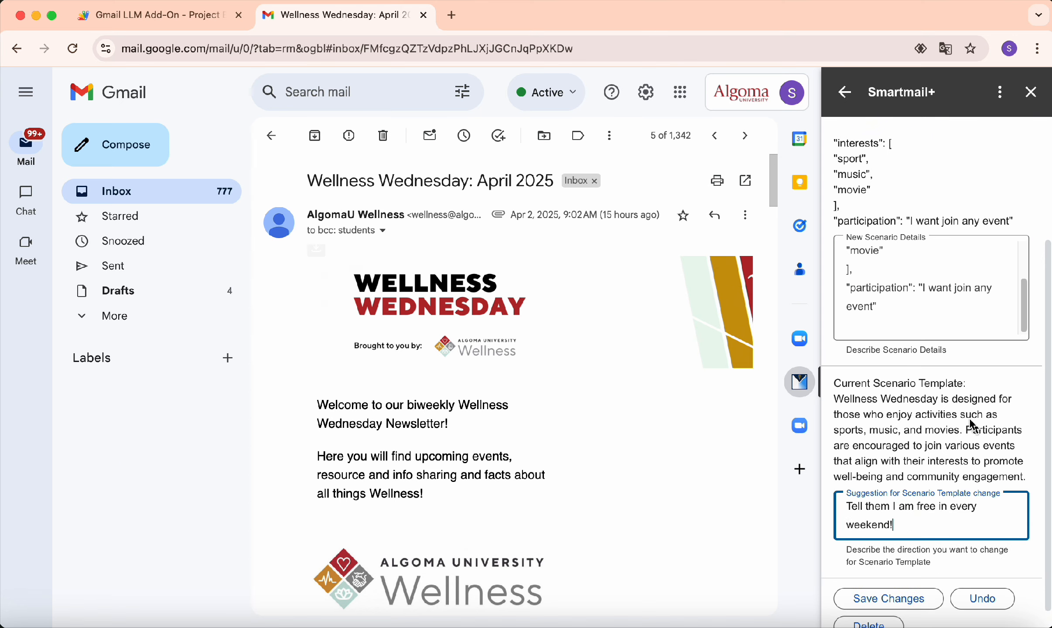
{"action": "scroll", "coordinate": [969, 547], "scroll_direction": "down", "scroll_amount": 1}
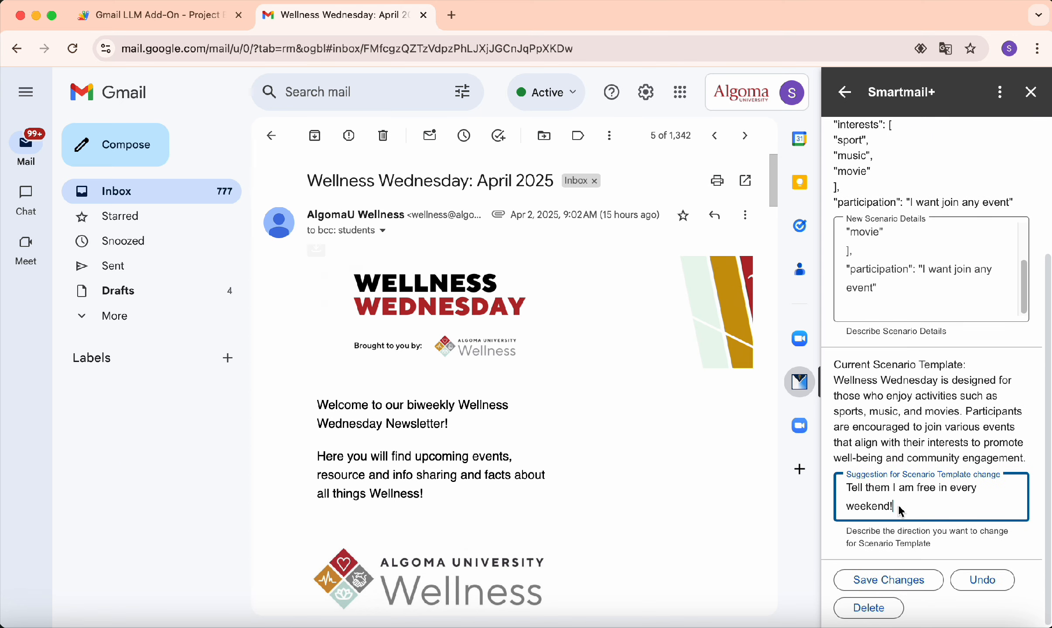
{"action": "left_click", "coordinate": [910, 586]}
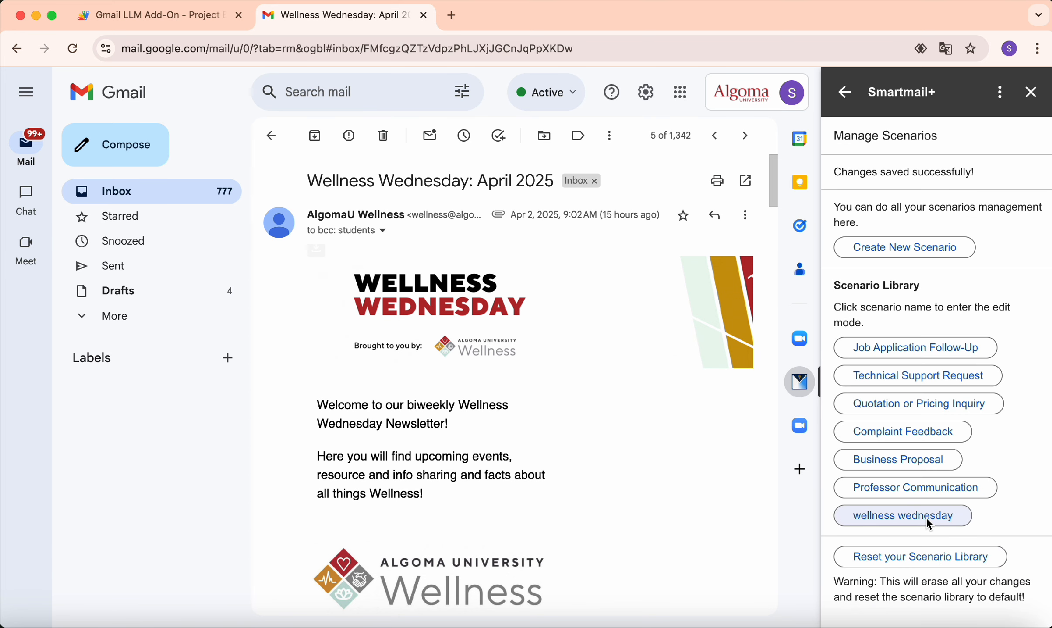
Reopen the "wellness wednesday" scenario and check how the suggestion was applied to its template
{"action": "left_click", "coordinate": [892, 518]}
{"action": "left_click", "coordinate": [948, 522]}
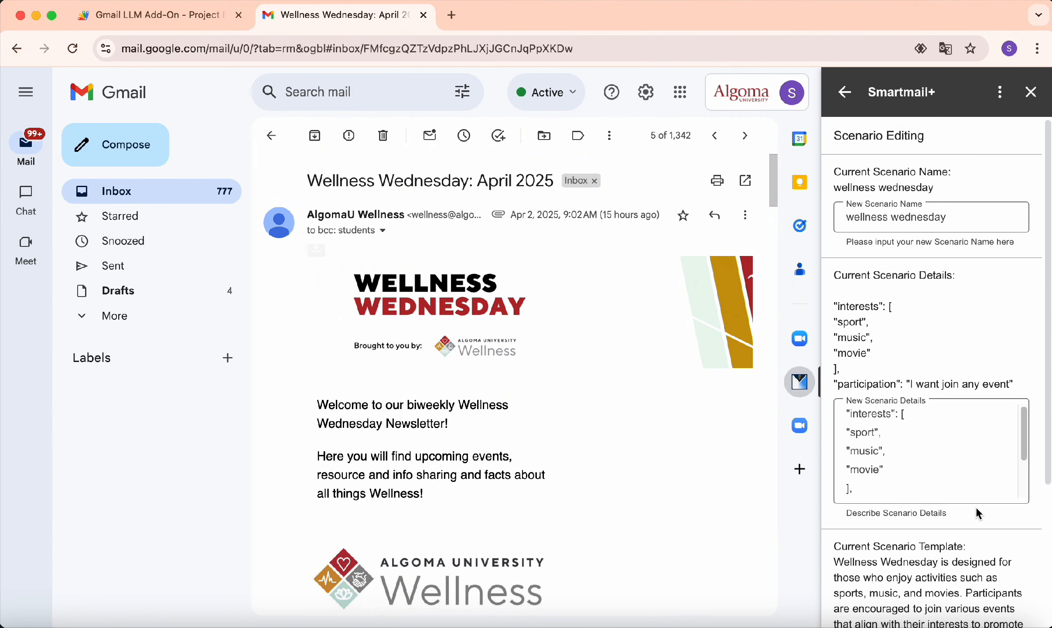
{"action": "scroll", "coordinate": [975, 508], "scroll_direction": "down", "scroll_amount": 5}
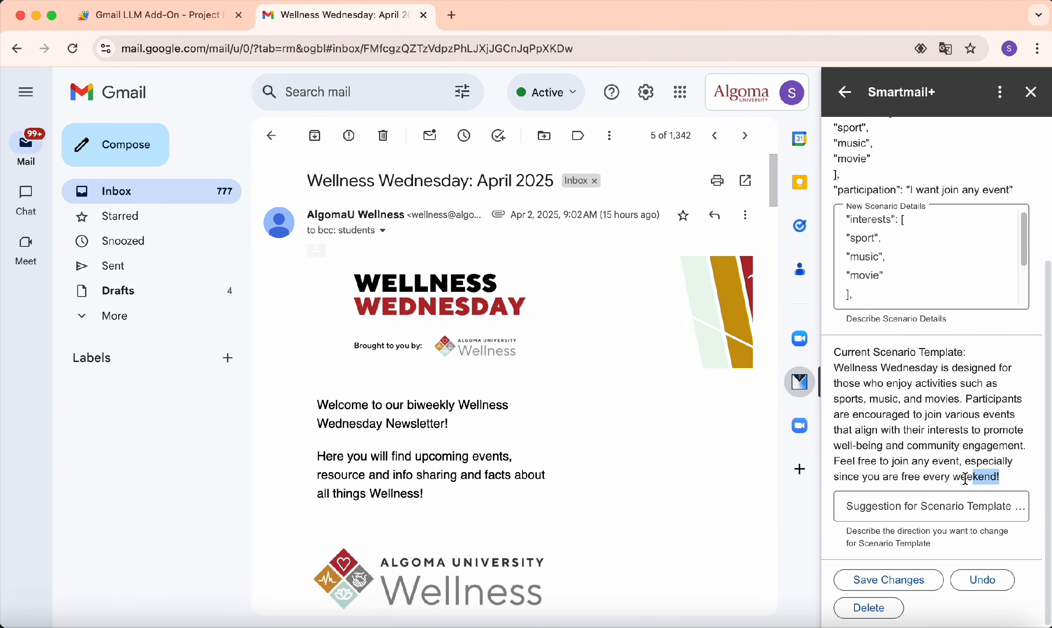
{"action": "left_click_drag", "start_coordinate": [966, 478], "coordinate": [831, 463]}
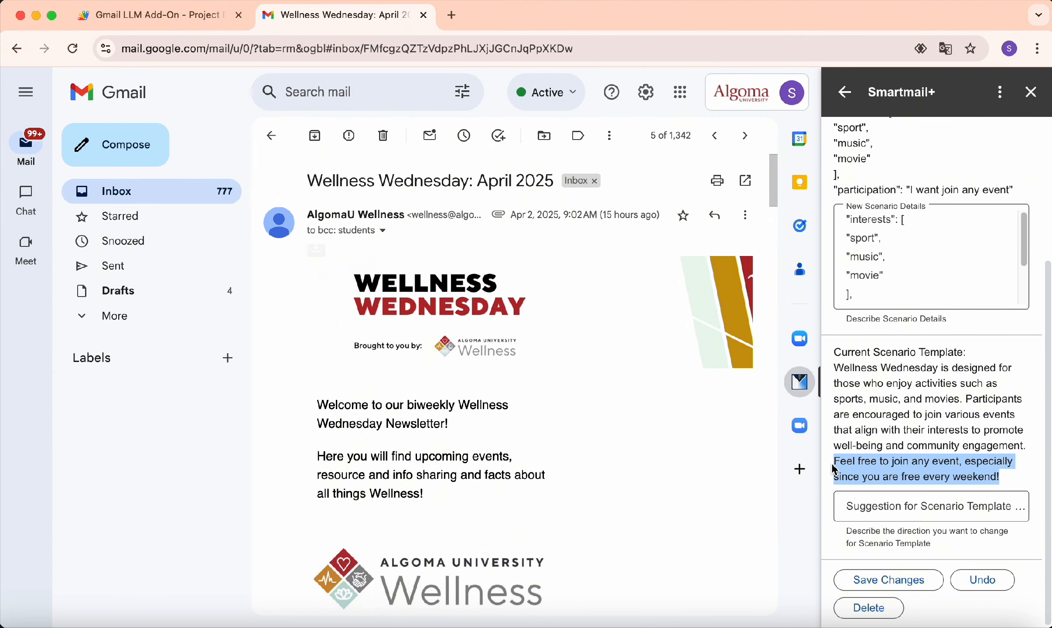
{"action": "left_click", "coordinate": [889, 460]}
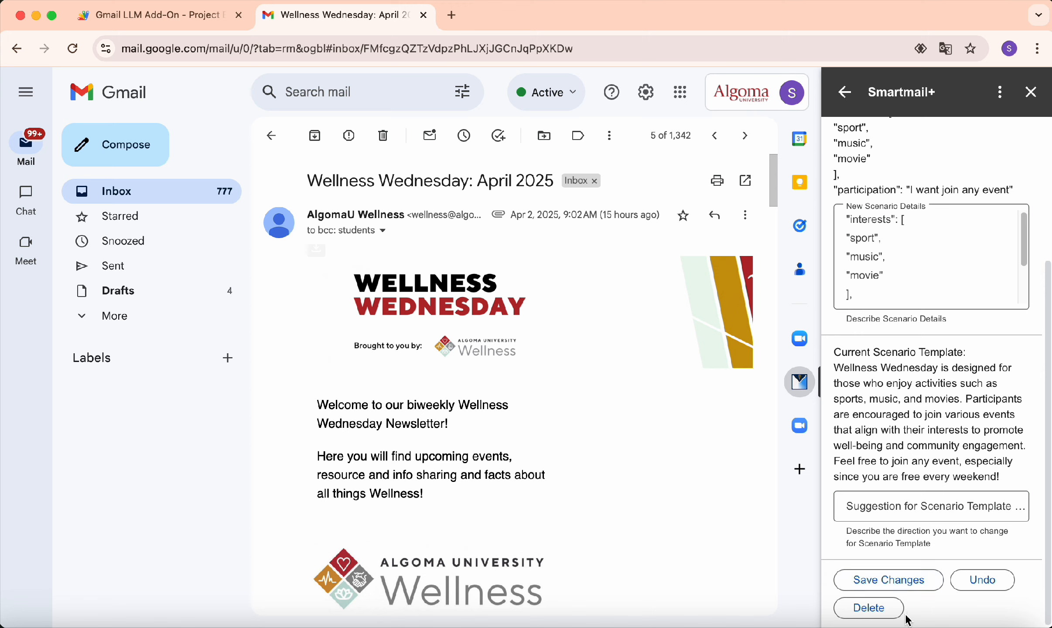
Delete the wellness wednesday, Professor Communication, Business Proposal and Complaint Feedback scenarios from the library
{"action": "left_click", "coordinate": [881, 616]}
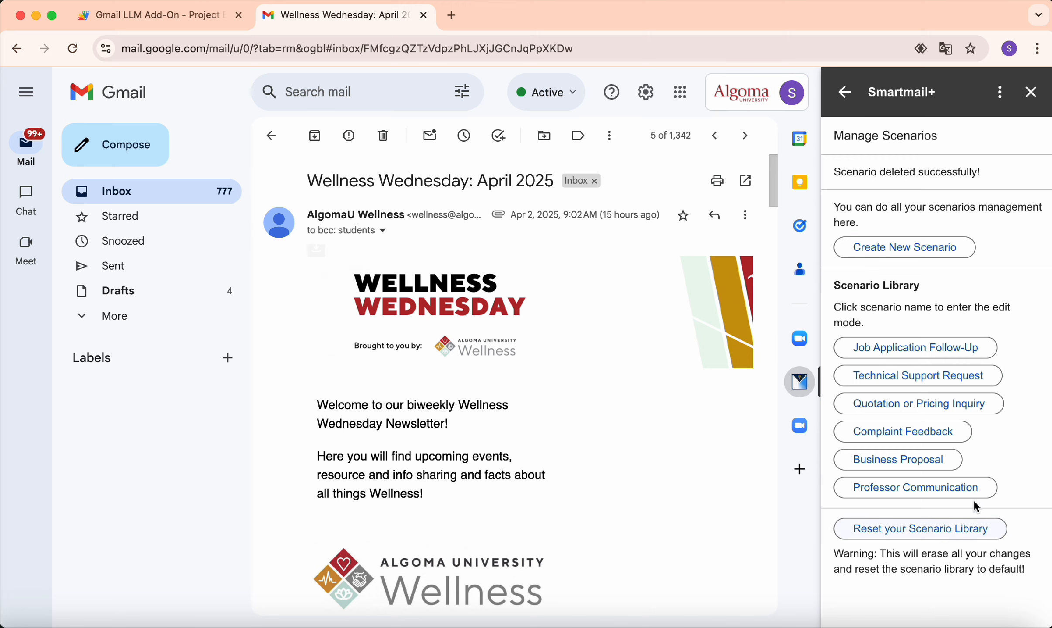
{"action": "left_click", "coordinate": [946, 492]}
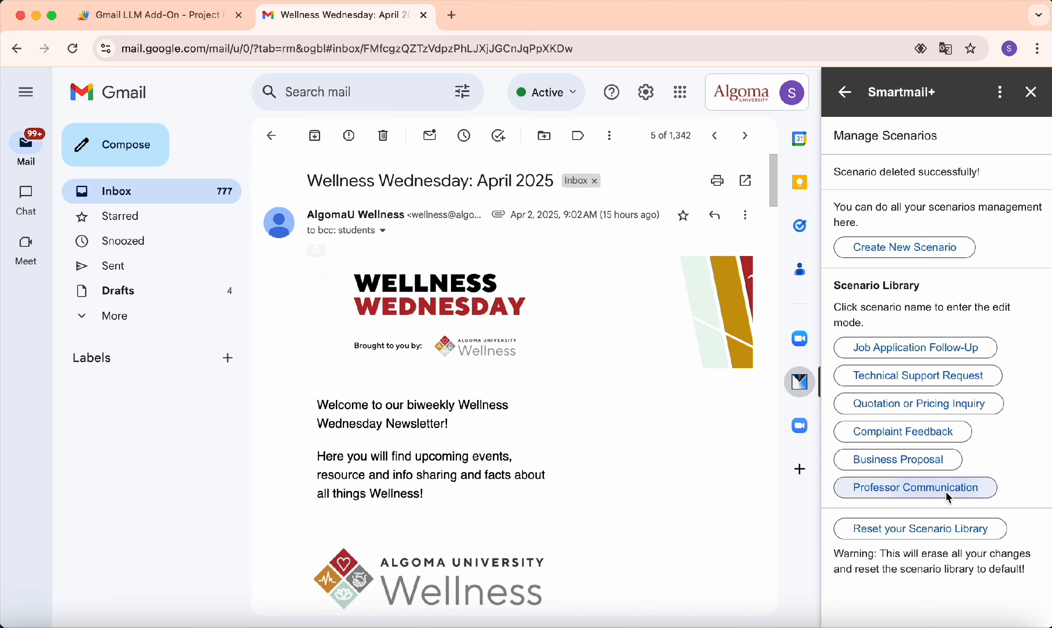
{"action": "scroll", "coordinate": [934, 550], "scroll_direction": "down", "scroll_amount": 15}
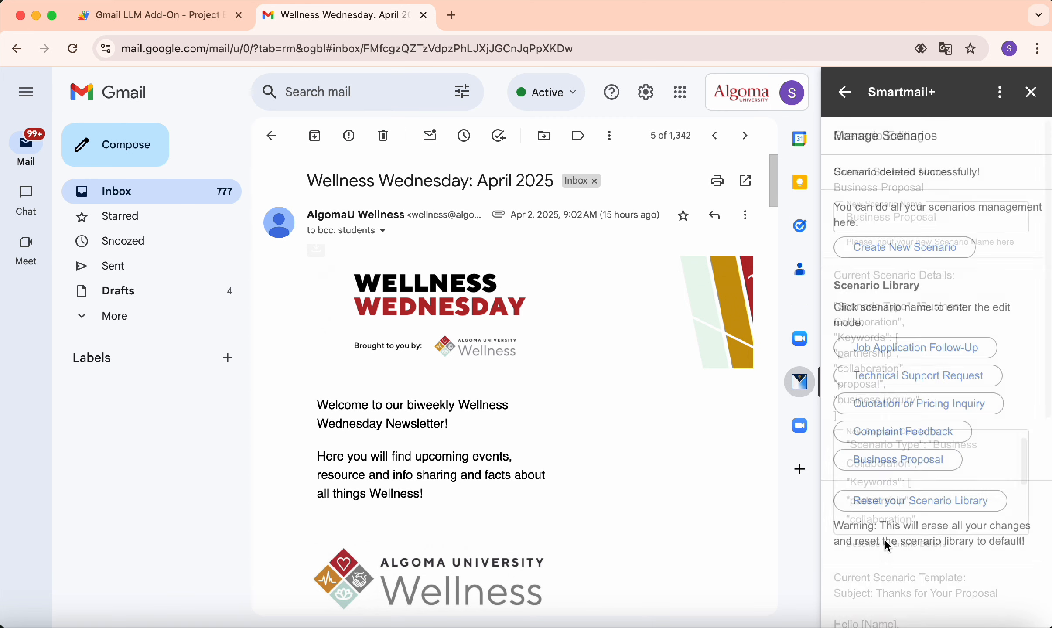
{"action": "scroll", "coordinate": [911, 559], "scroll_direction": "down", "scroll_amount": 15}
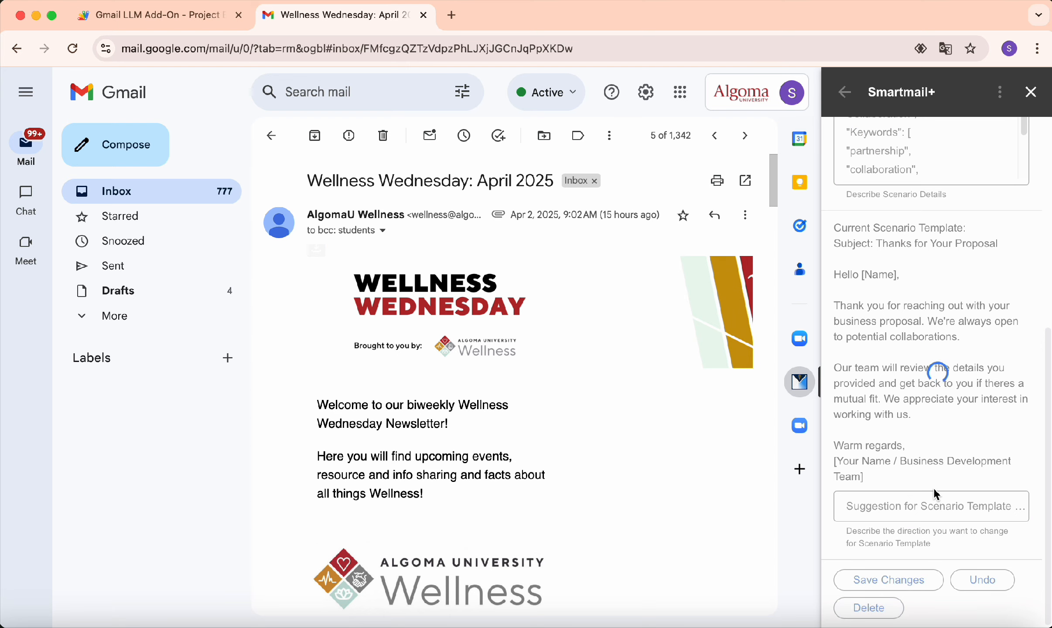
{"action": "left_click", "coordinate": [921, 430]}
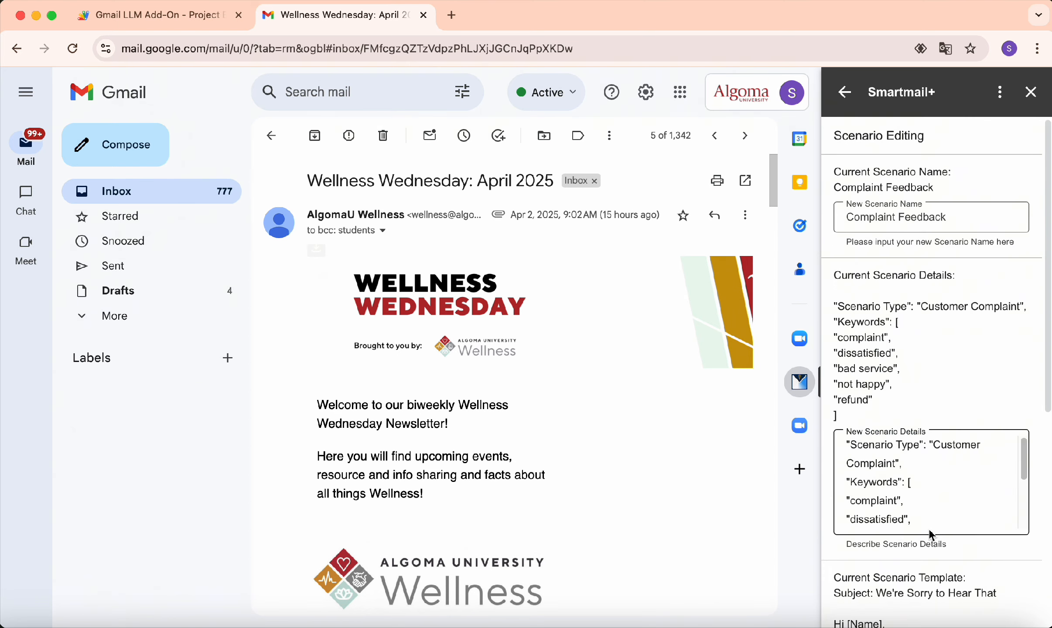
{"action": "scroll", "coordinate": [928, 529], "scroll_direction": "down", "scroll_amount": 10}
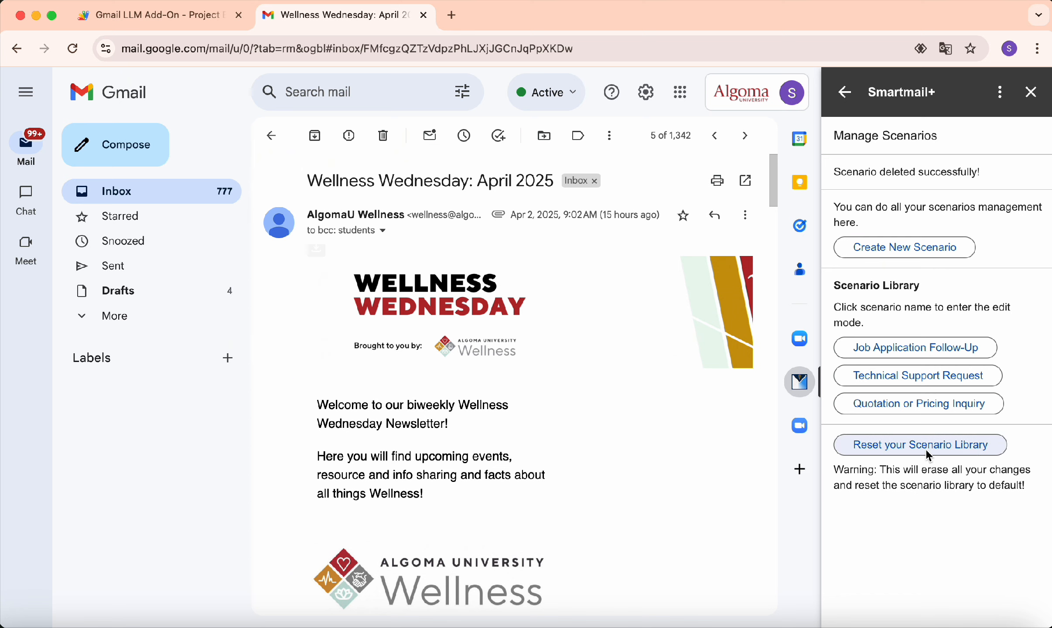
Reset the scenario library to its defaults and return to the add-on's overview of the open email
{"action": "left_click", "coordinate": [918, 449]}
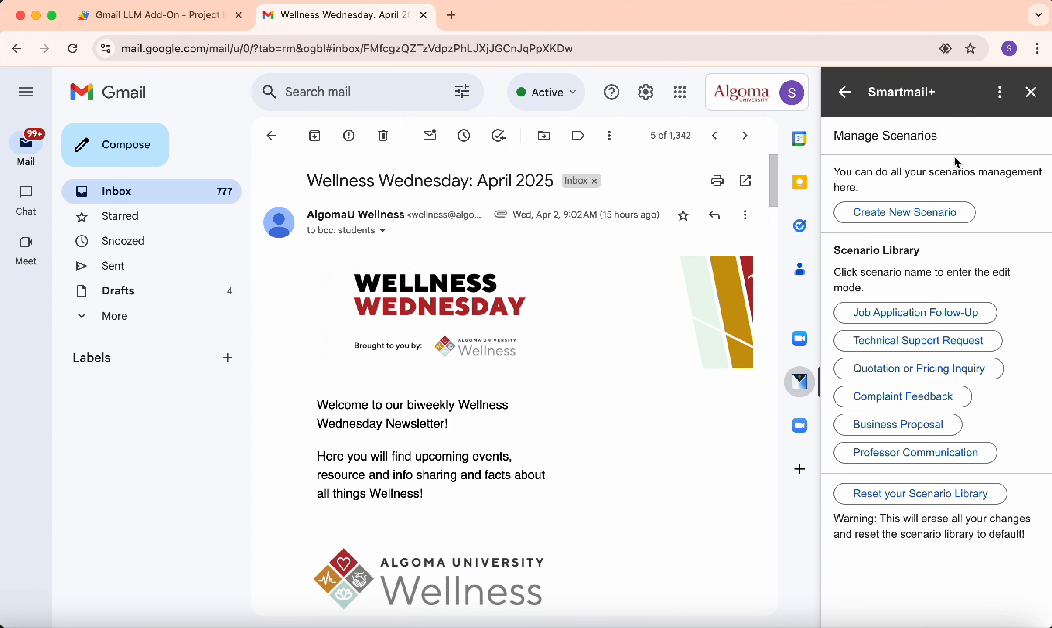
{"action": "left_click", "coordinate": [846, 97]}
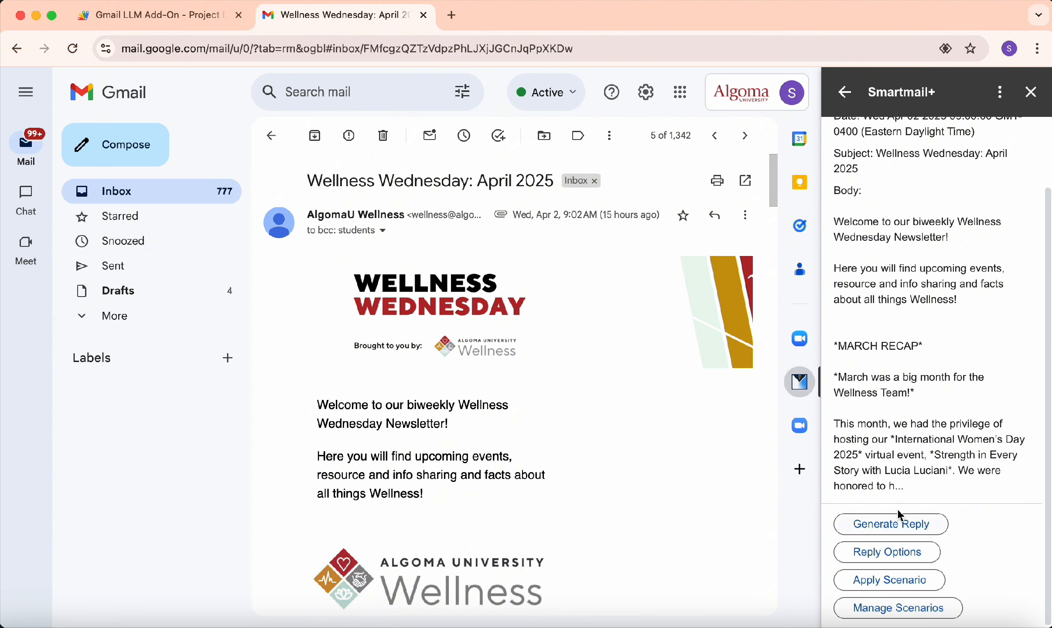
{"action": "scroll", "coordinate": [963, 322], "scroll_direction": "up", "scroll_amount": 2}
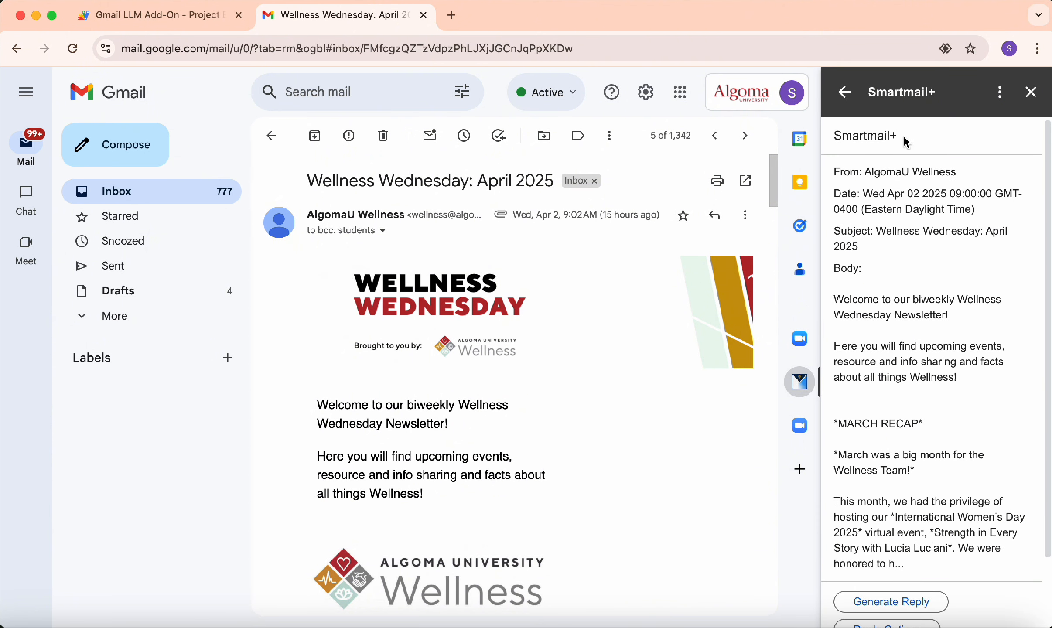